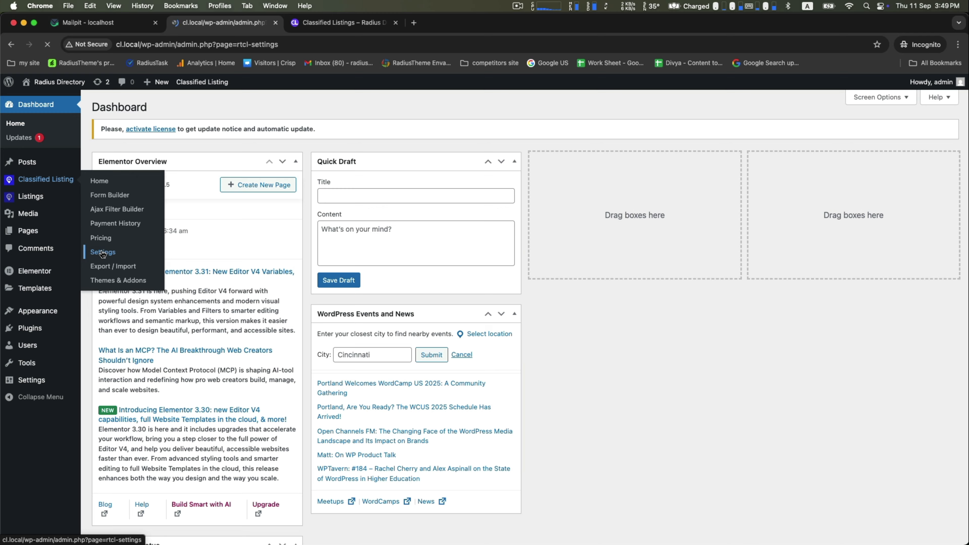
Scroll the Classified Listing settings page and expand the Email group to list its subsections
scroll(225, 313, down, 2)
scroll(225, 312, down, 3)
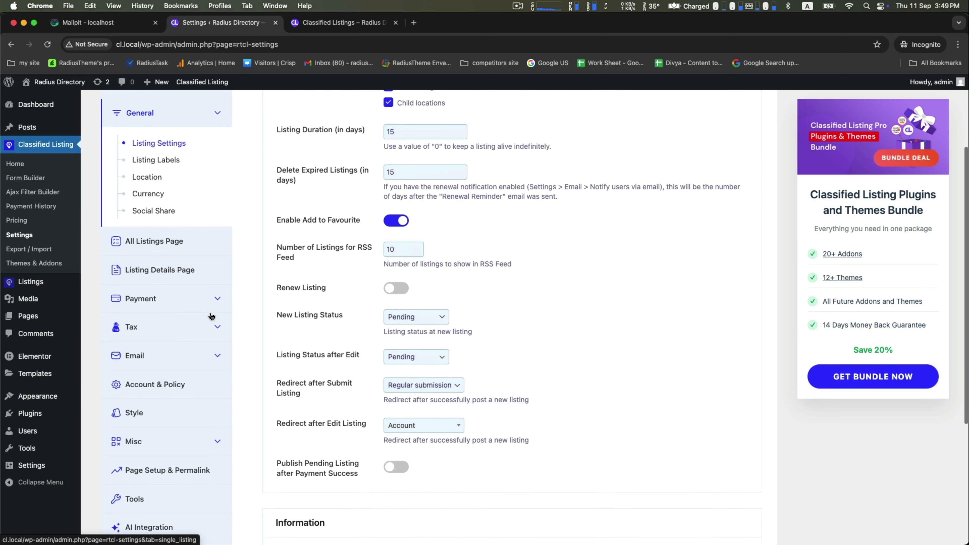
click(183, 359)
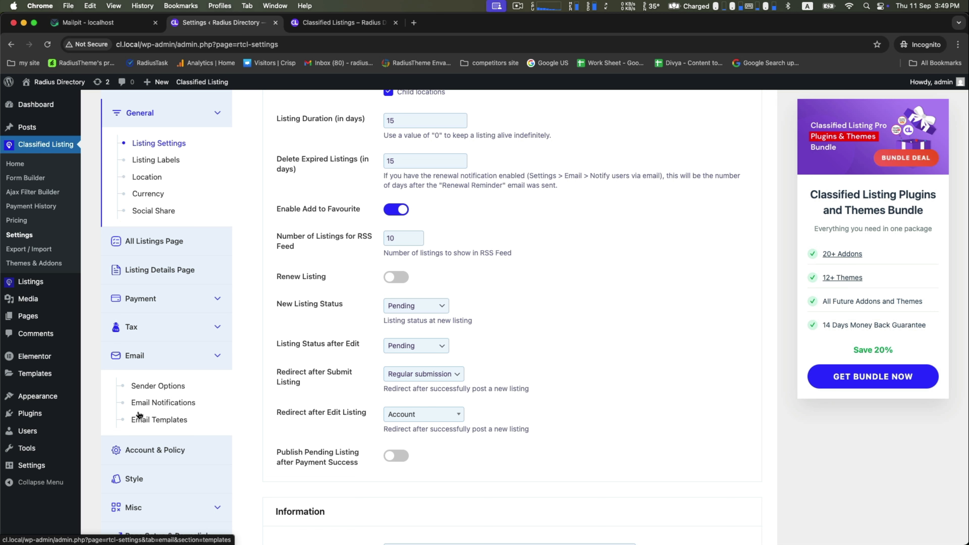
In Email Sender Options, change the From Name to 'Classified Listing' and save the changes
click(160, 386)
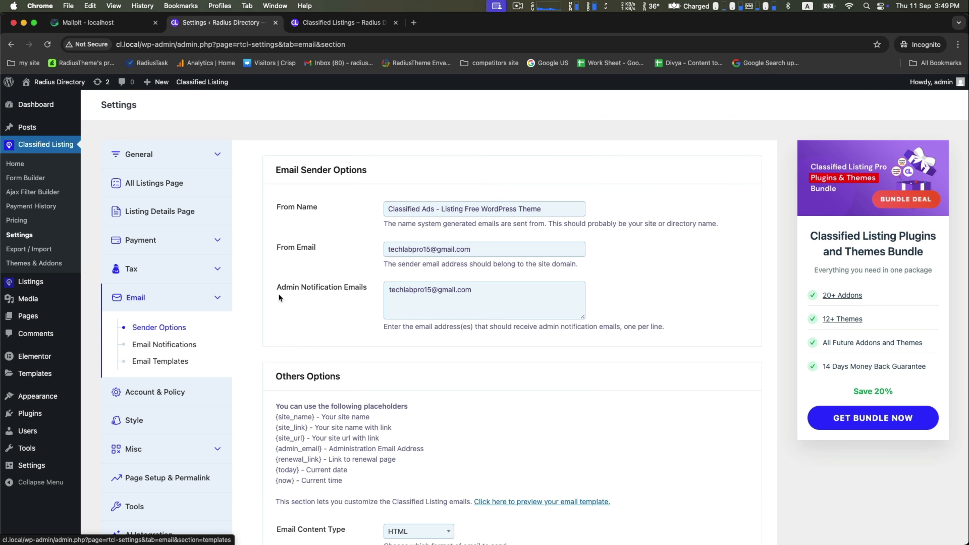
drag(269, 168, 378, 173)
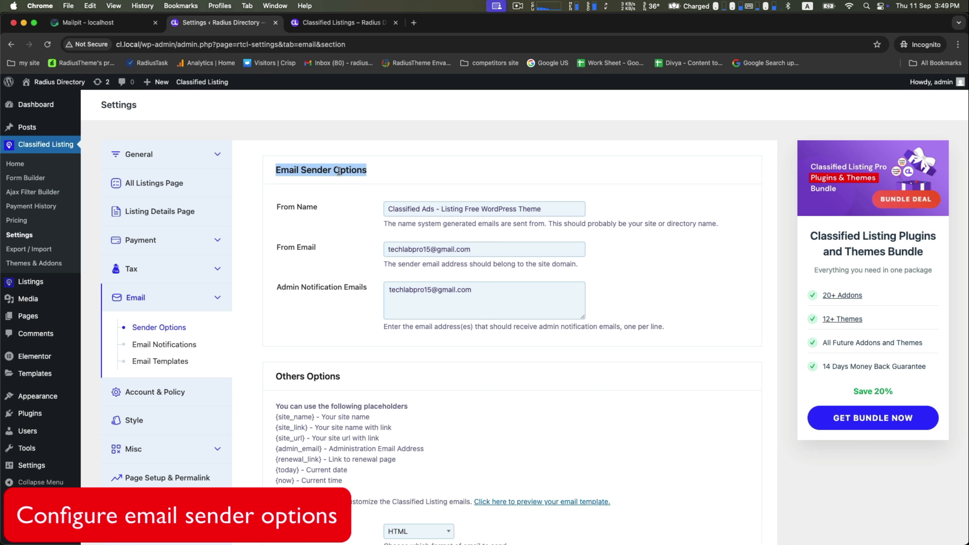
drag(276, 207, 300, 211)
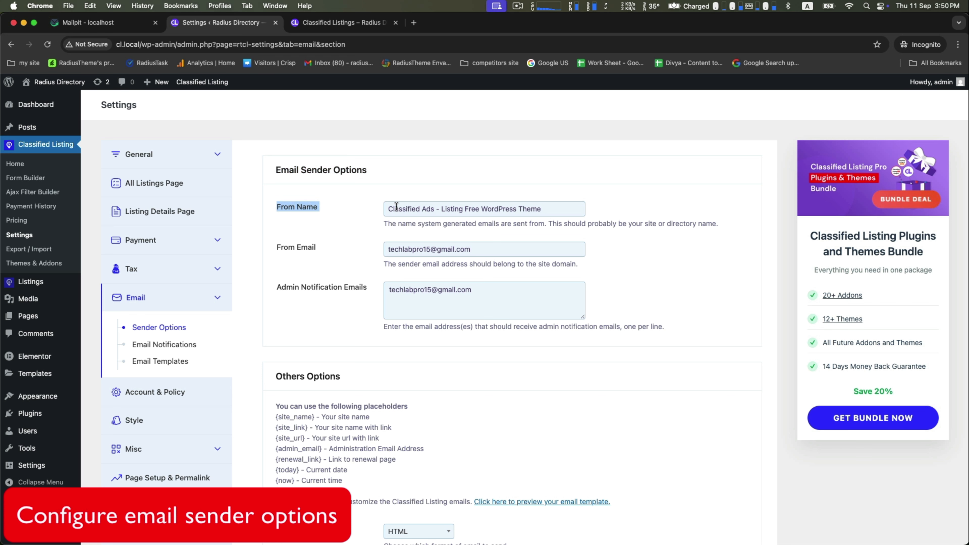
triple_click(421, 207)
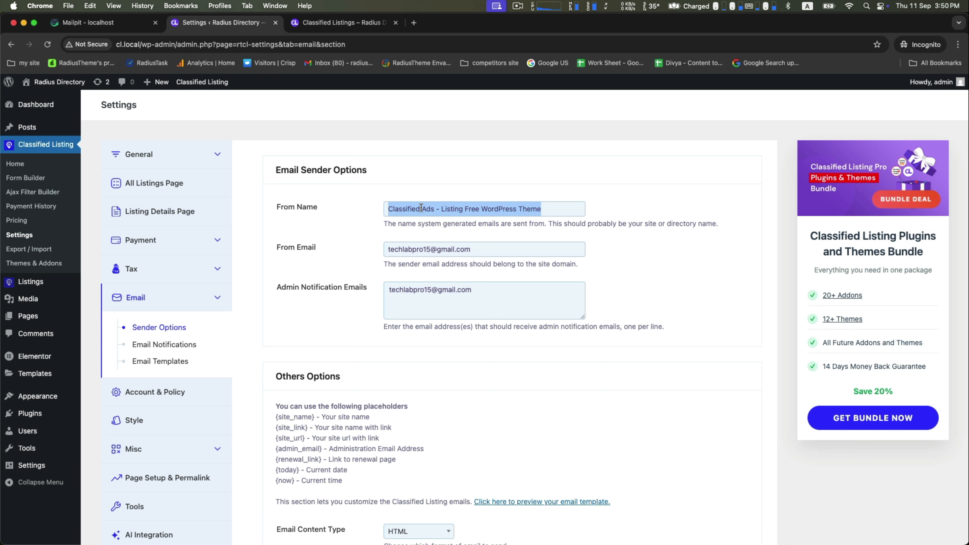
text(Clas)
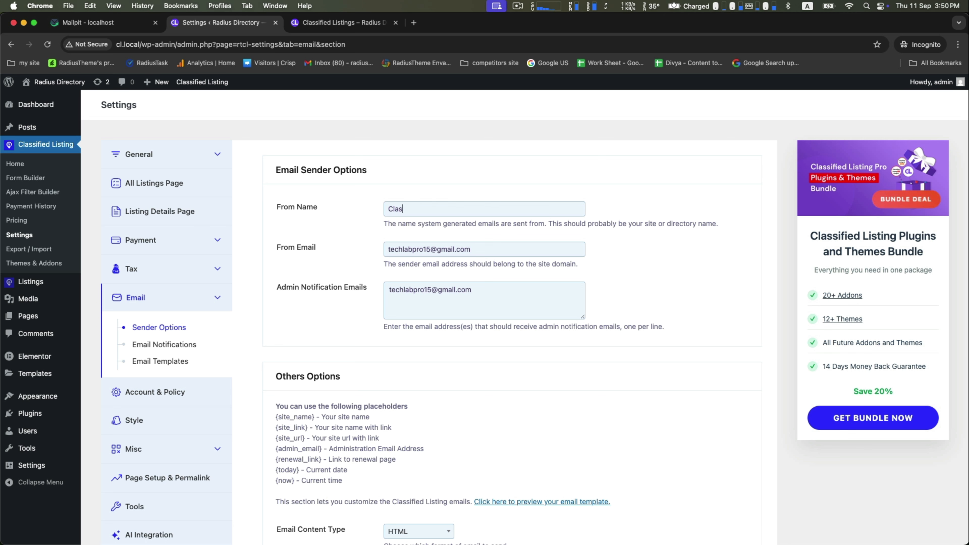
text(sified Listing)
drag(282, 248, 307, 250)
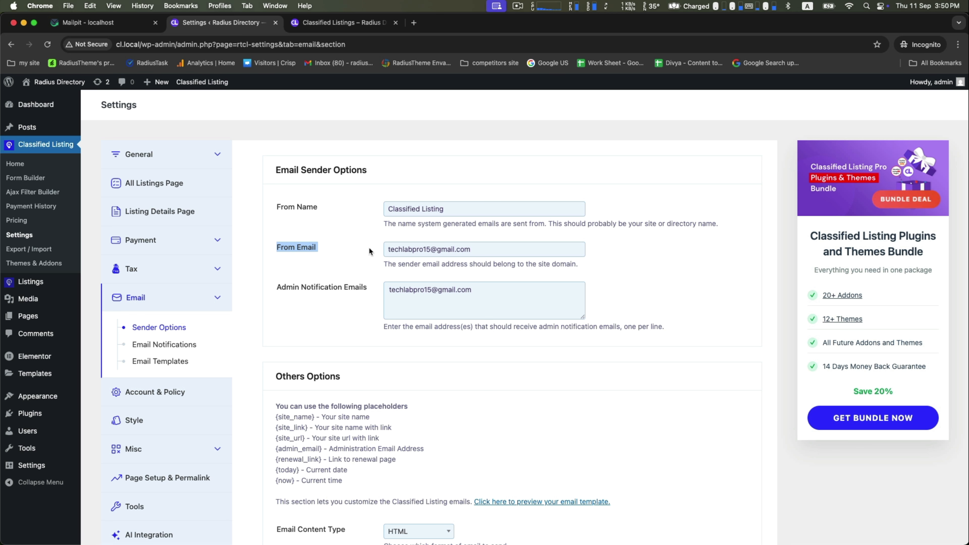
drag(307, 285, 440, 291)
scroll(350, 309, down, 1)
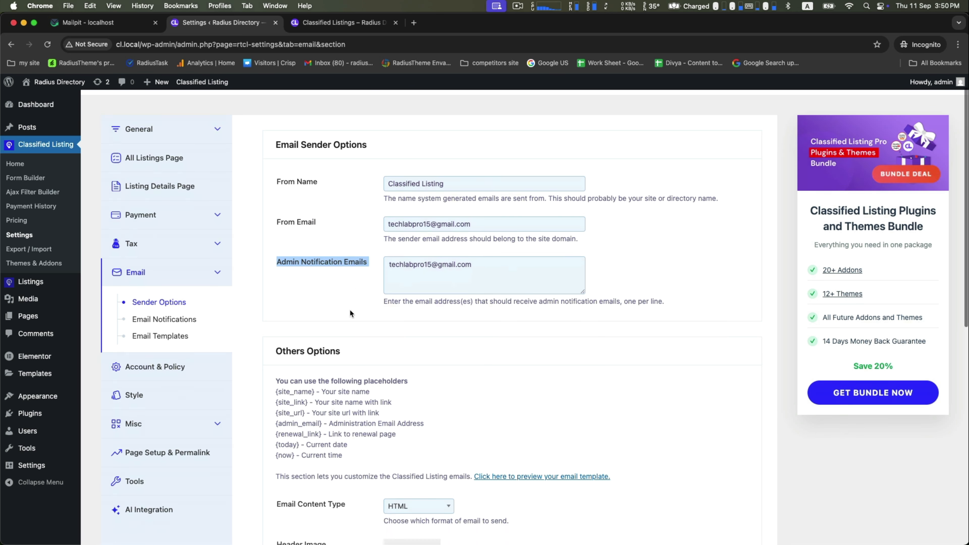
scroll(350, 310, down, 5)
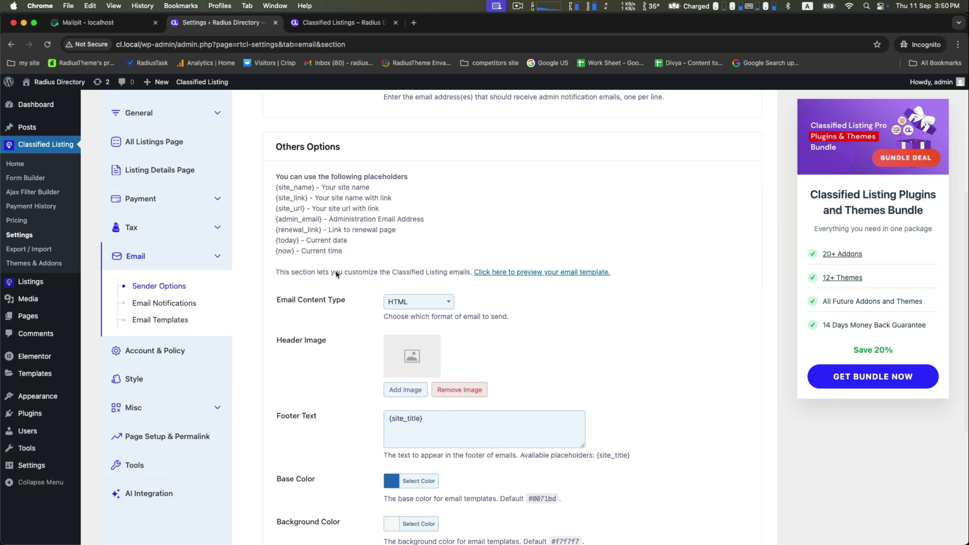
scroll(313, 218, down, 4)
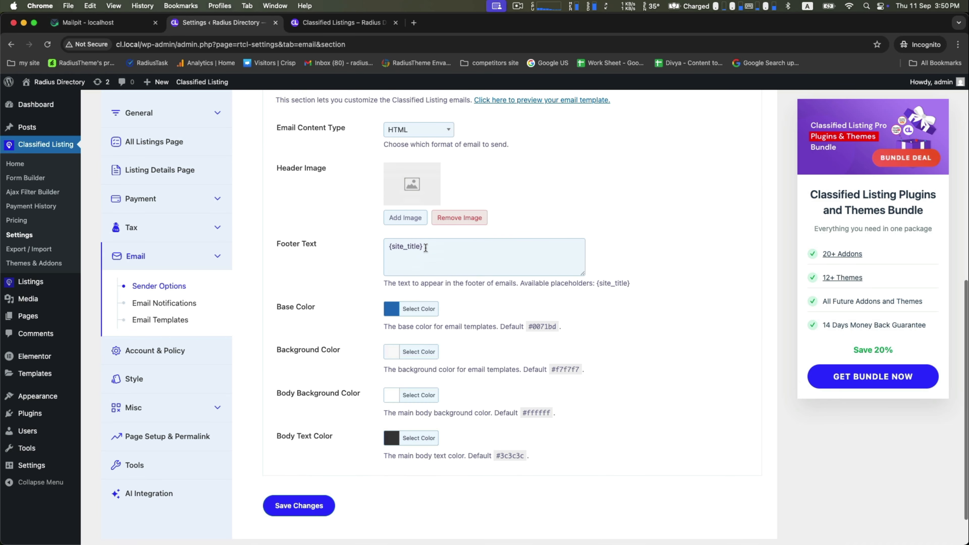
scroll(327, 305, down, 1)
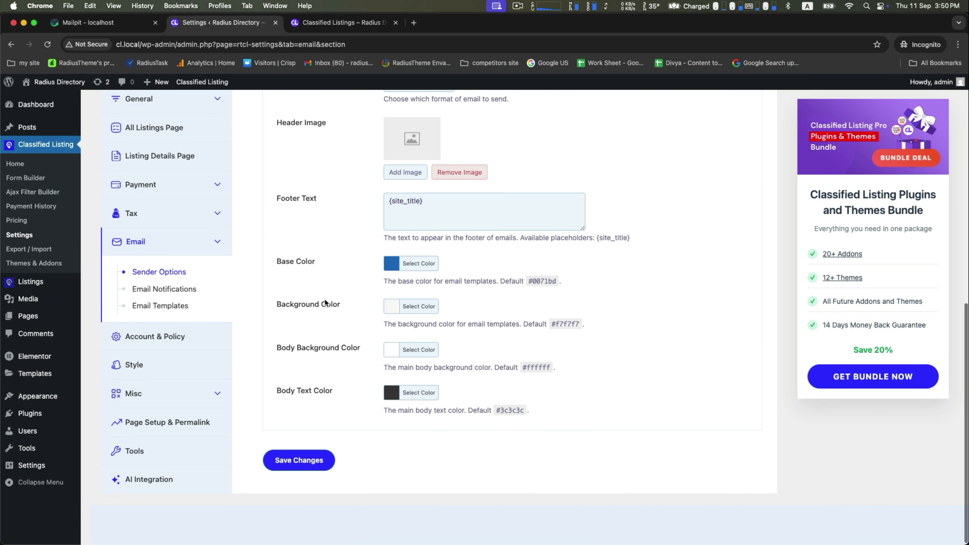
click(276, 468)
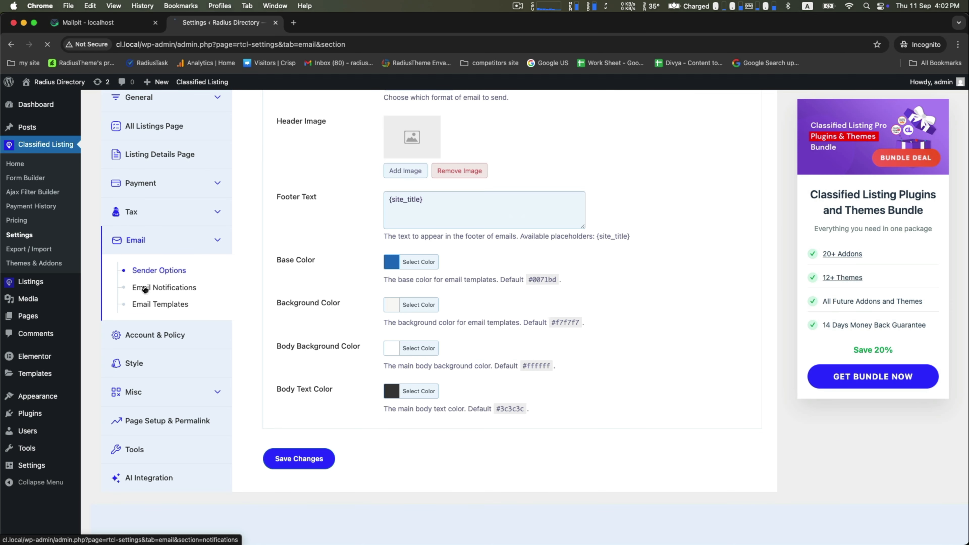
In Email Notifications, tick 'A new user is registered' under Notify Admin via Email and save
click(154, 284)
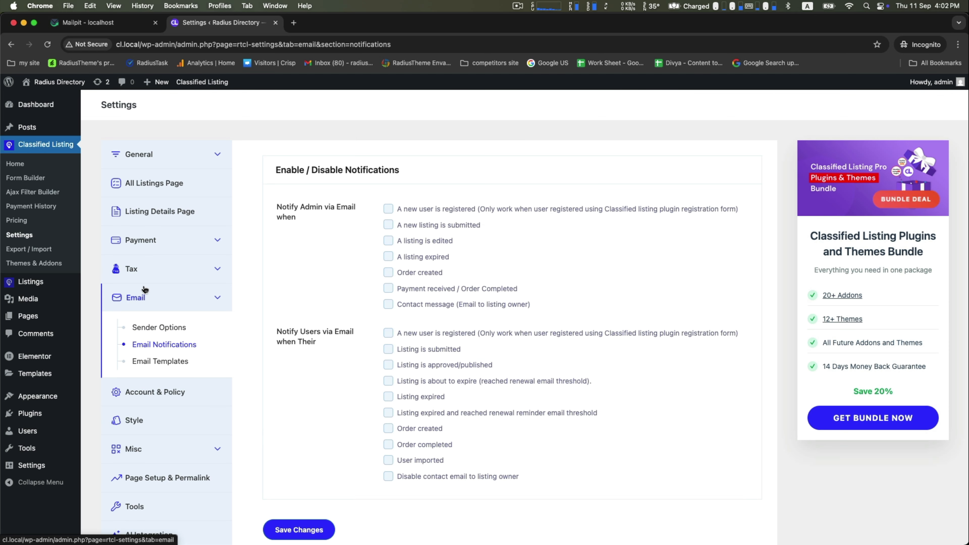
drag(278, 169, 424, 181)
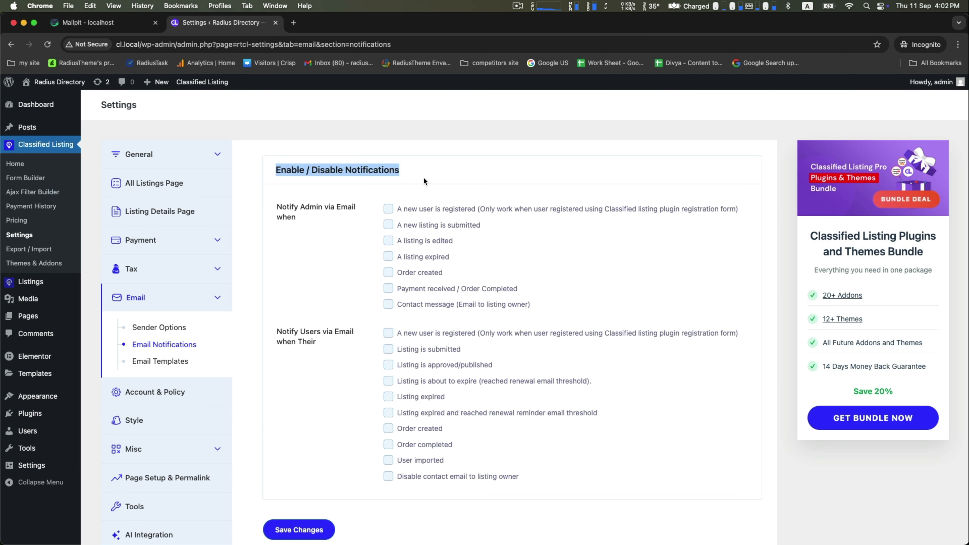
mouse_move(285, 207)
mouse_down()
mouse_move(335, 202)
mouse_move(302, 216)
mouse_up()
click(313, 213)
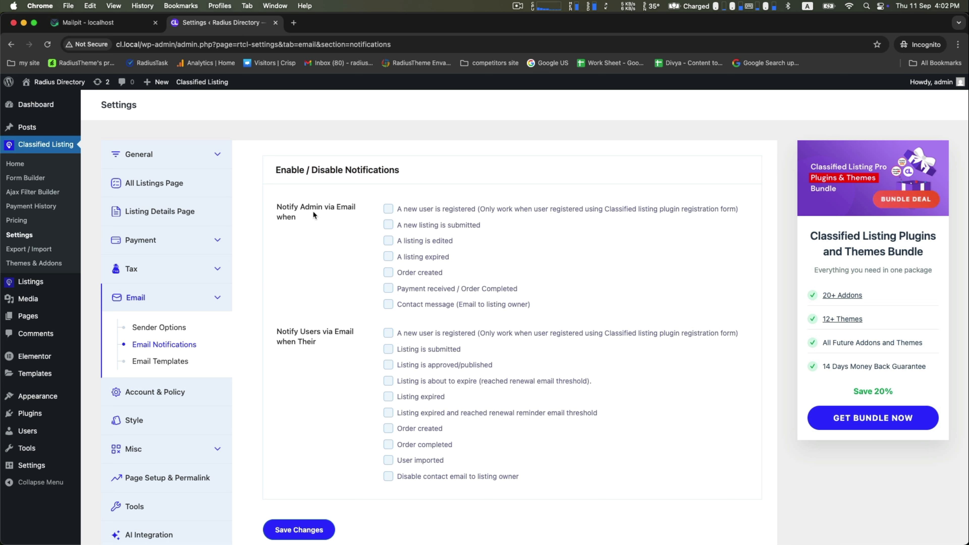
double_click(305, 207)
click(315, 225)
click(388, 210)
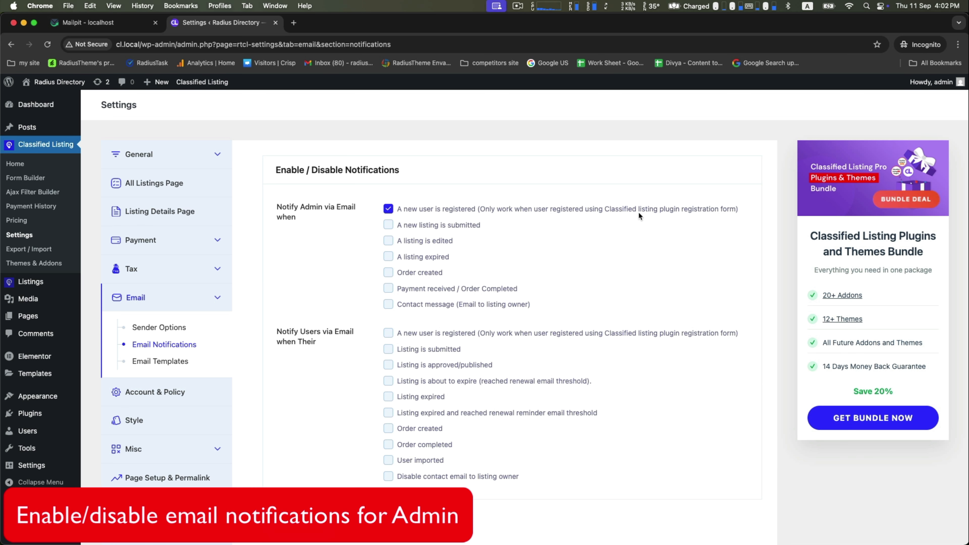
click(305, 523)
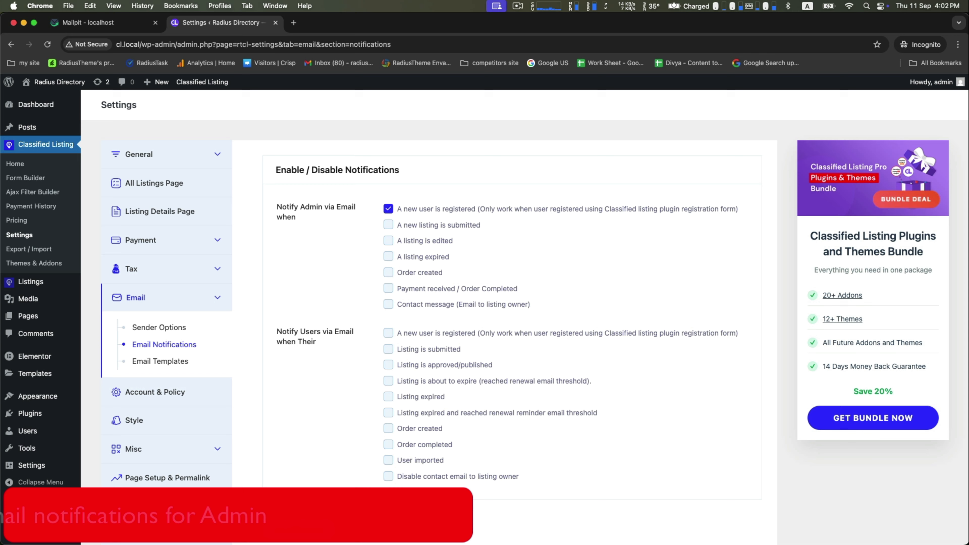
mouse_move(551, 542)
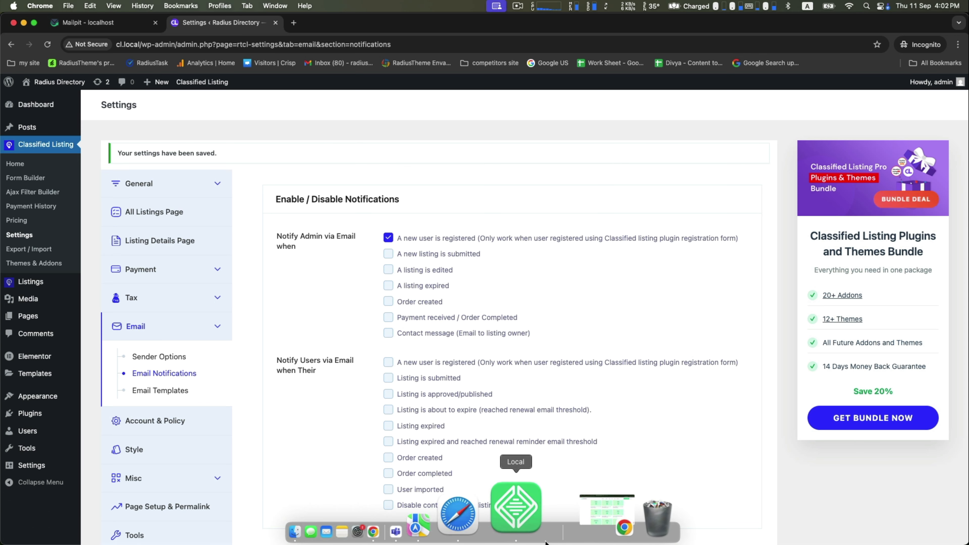
Open the cl.local Radius Directory site in Safari and go to the account login and registration page
click(529, 528)
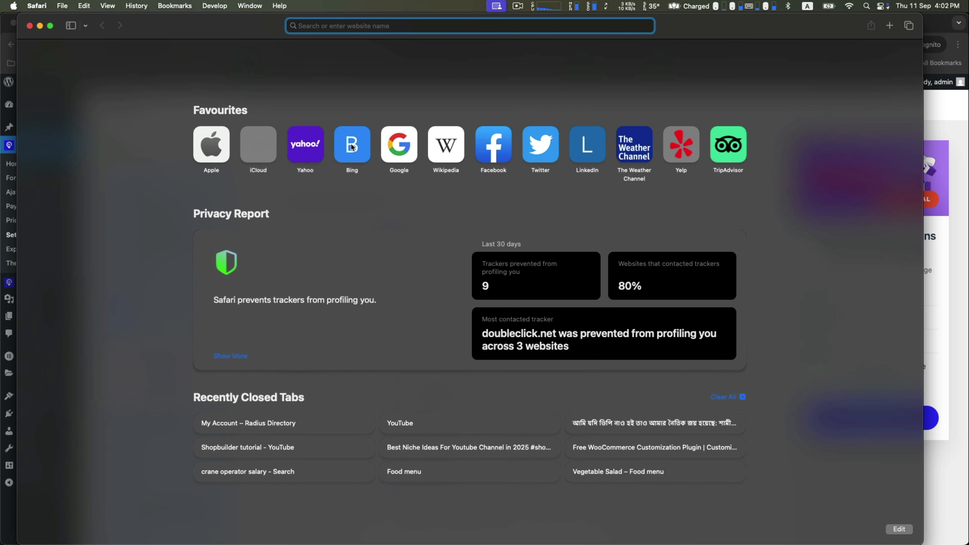
text(http://cl.local/)
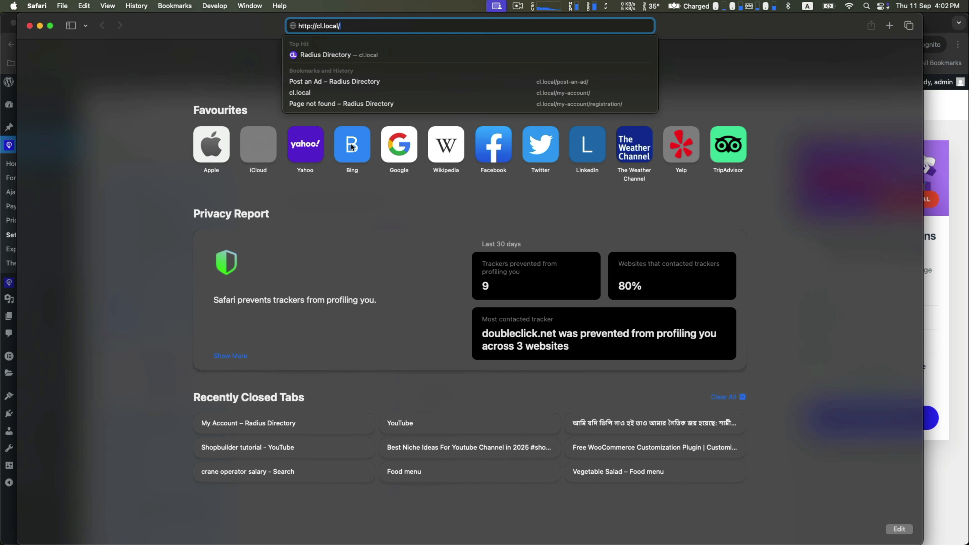
key(Return)
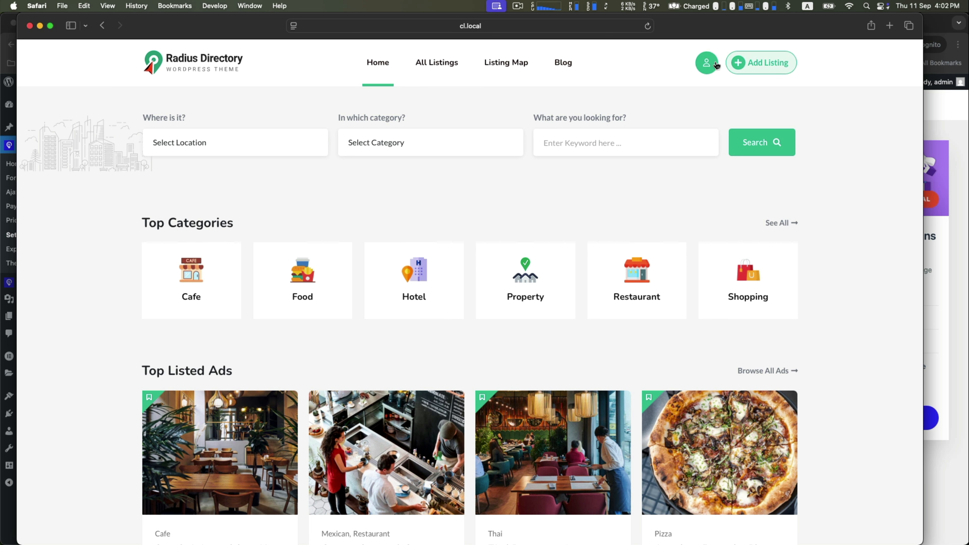
click(707, 65)
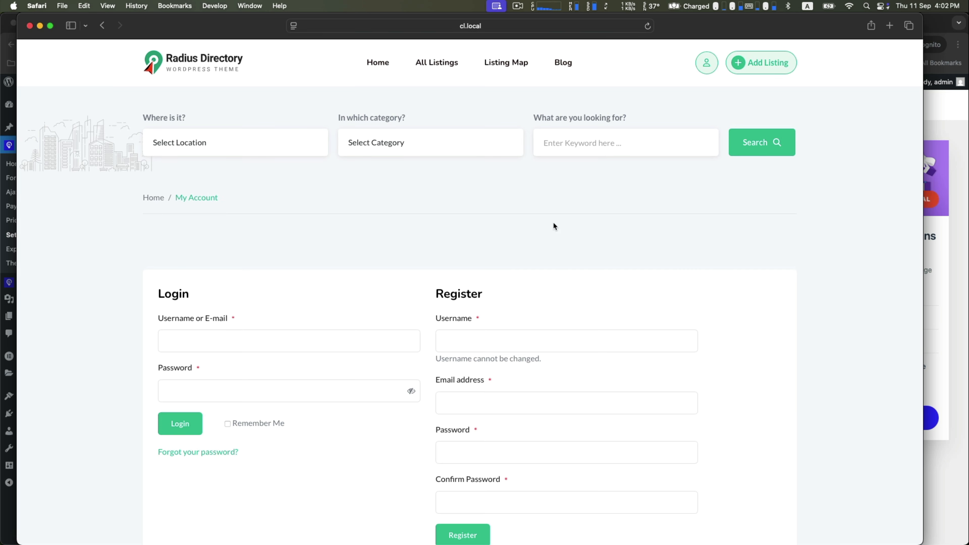
scroll(545, 233, down, 3)
scroll(543, 239, down, 1)
Fill in a username, email and matching passwords, register the account, and decline saving the password
click(445, 204)
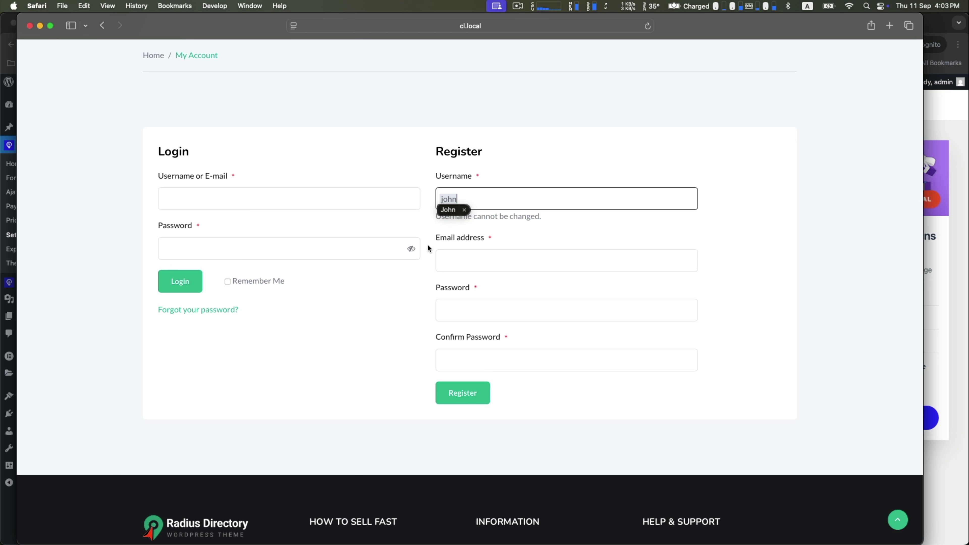
click(461, 254)
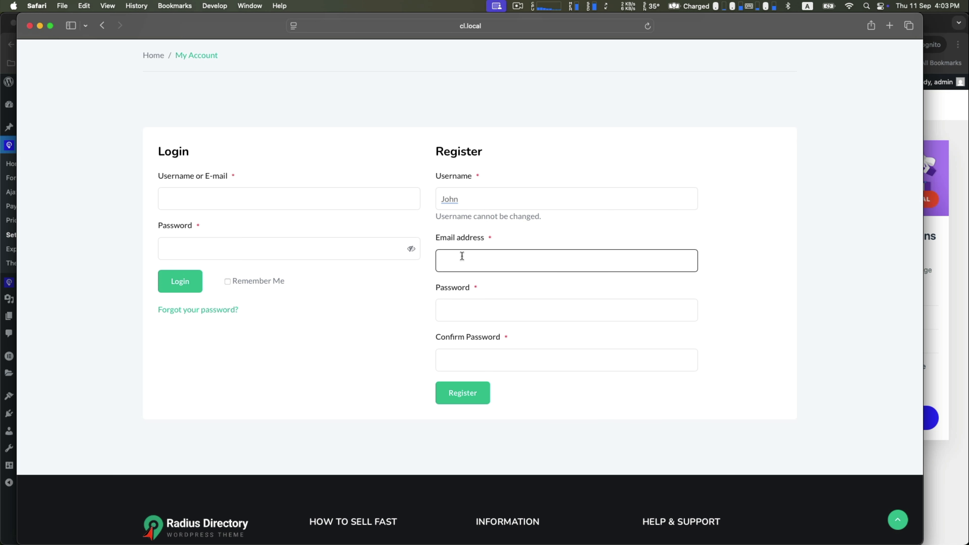
key(Tab)
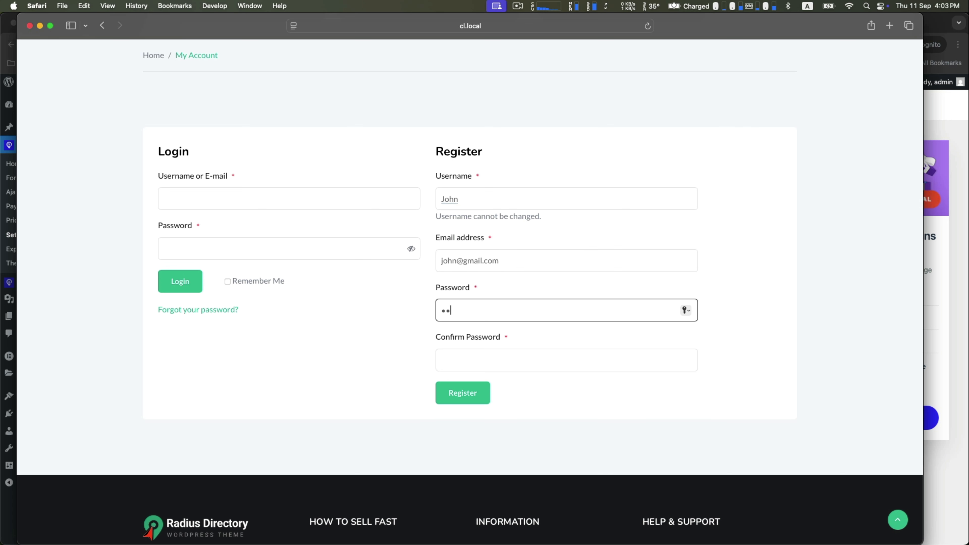
text(••••••)
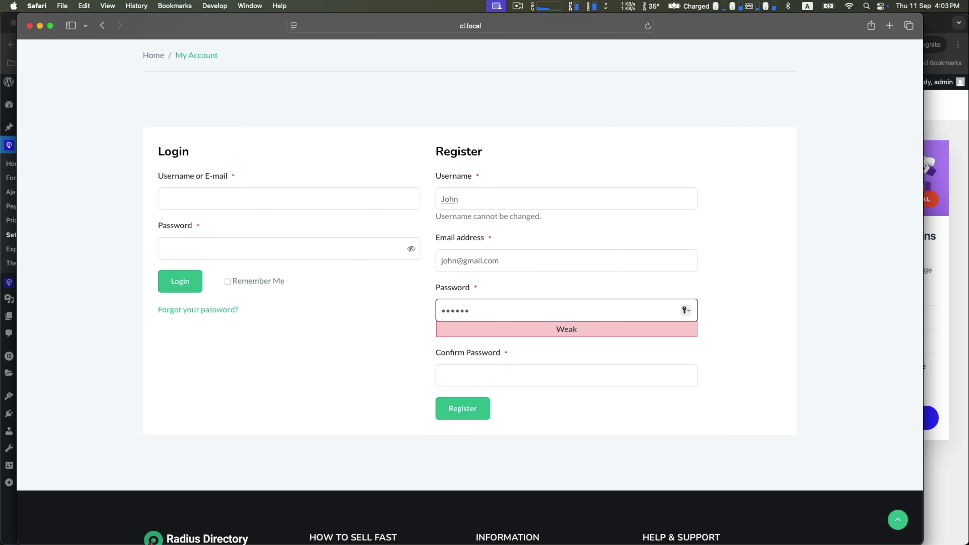
key(Tab)
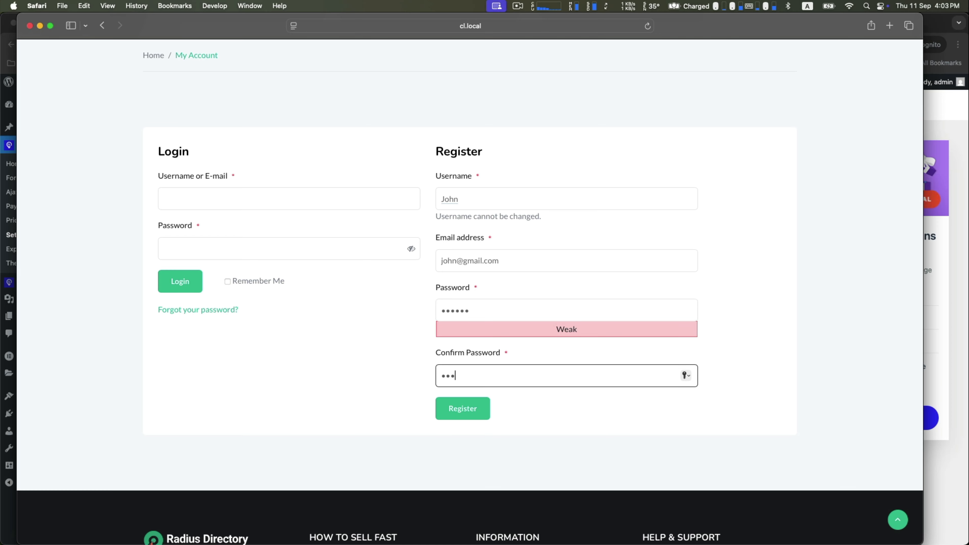
click(461, 409)
click(469, 338)
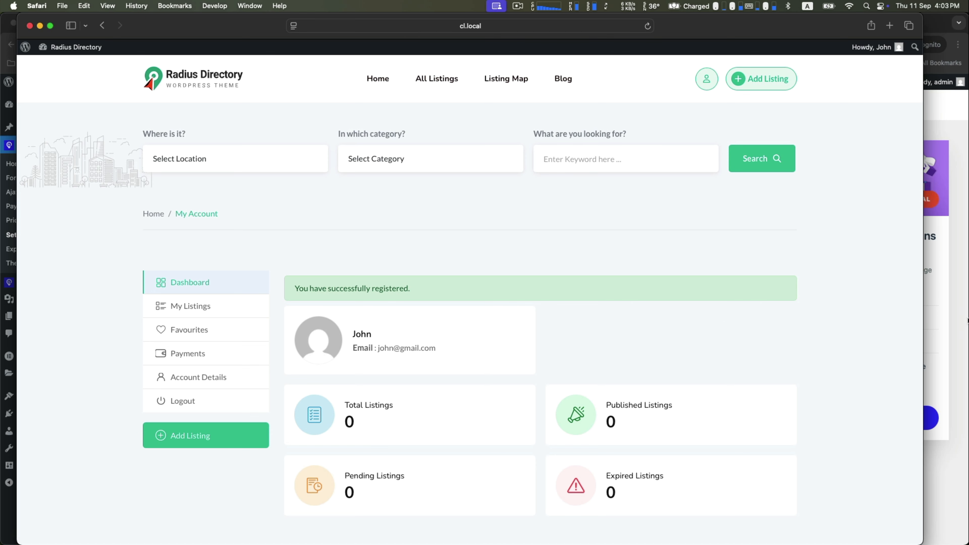
Confirm the registration success message and return to the WordPress admin window
triple_click(312, 291)
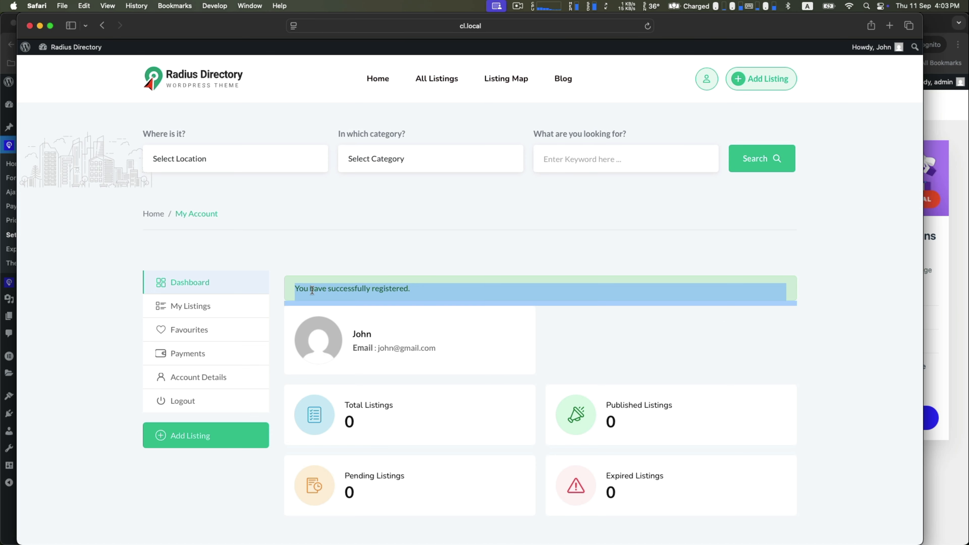
click(515, 280)
click(953, 253)
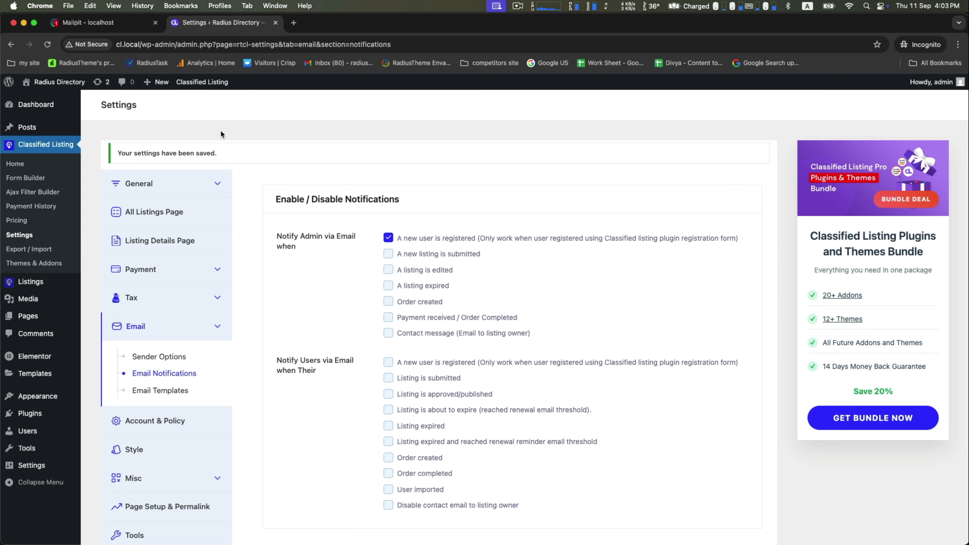
Open the '[Radius Directory] New User is registered' email from the Mailpit inbox
click(92, 25)
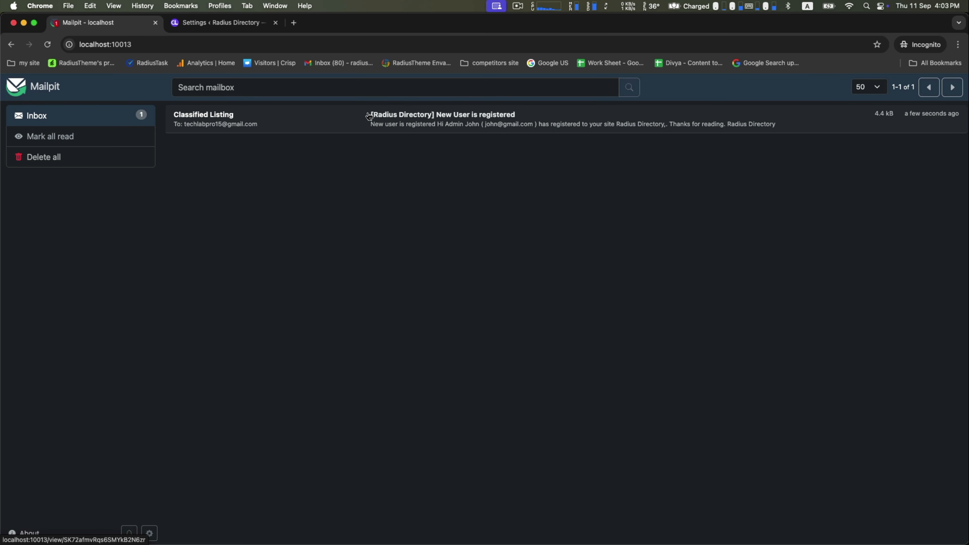
click(480, 127)
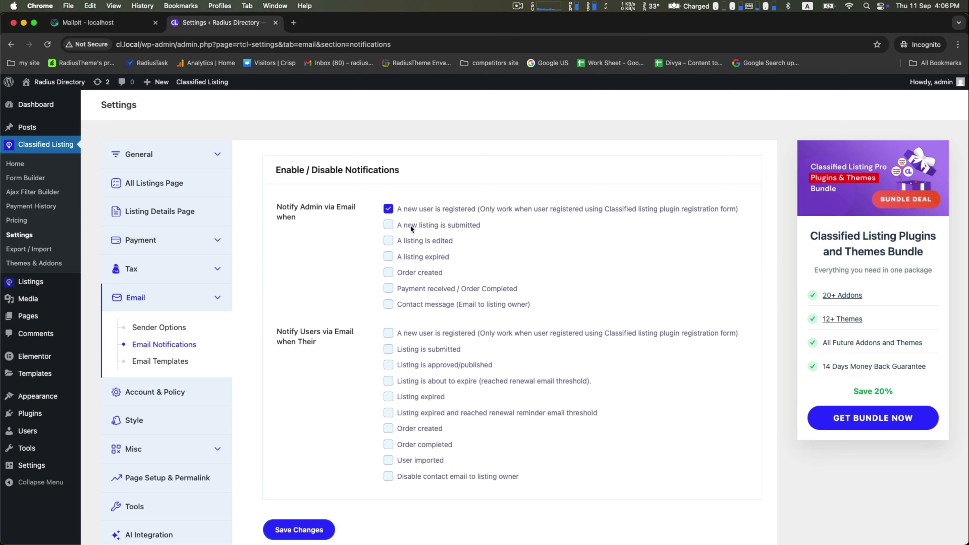
Tick admin emails for new listing submitted, listing edited and listing expired, then save
click(389, 225)
click(389, 240)
click(389, 258)
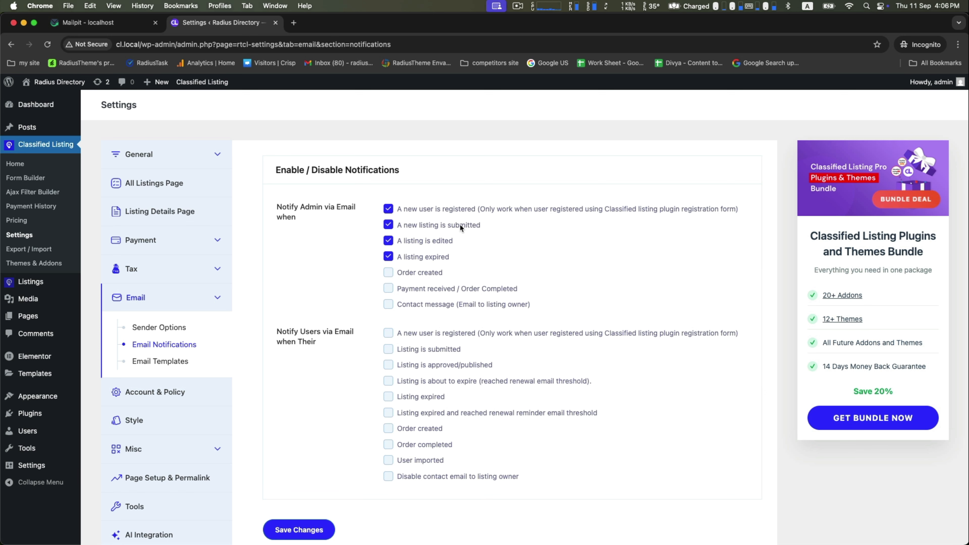
click(291, 525)
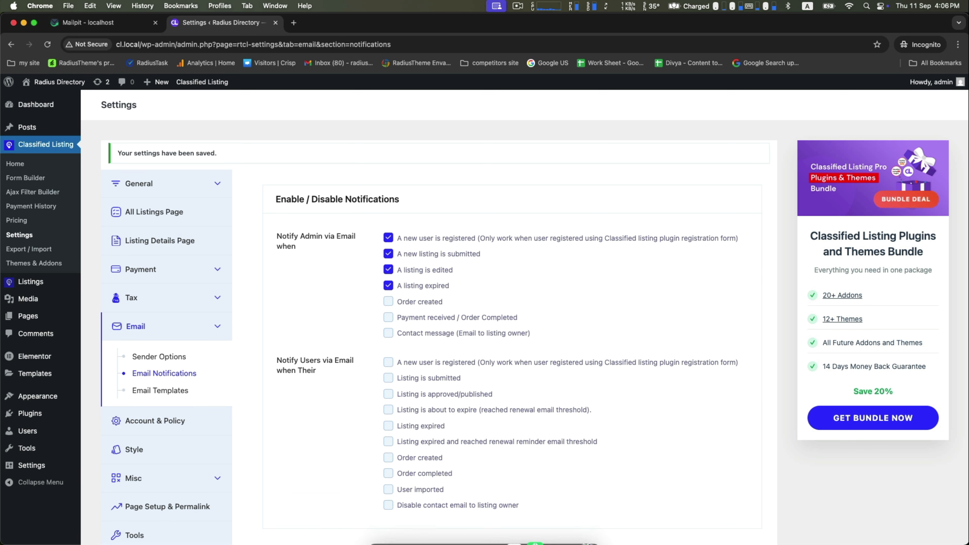
click(526, 522)
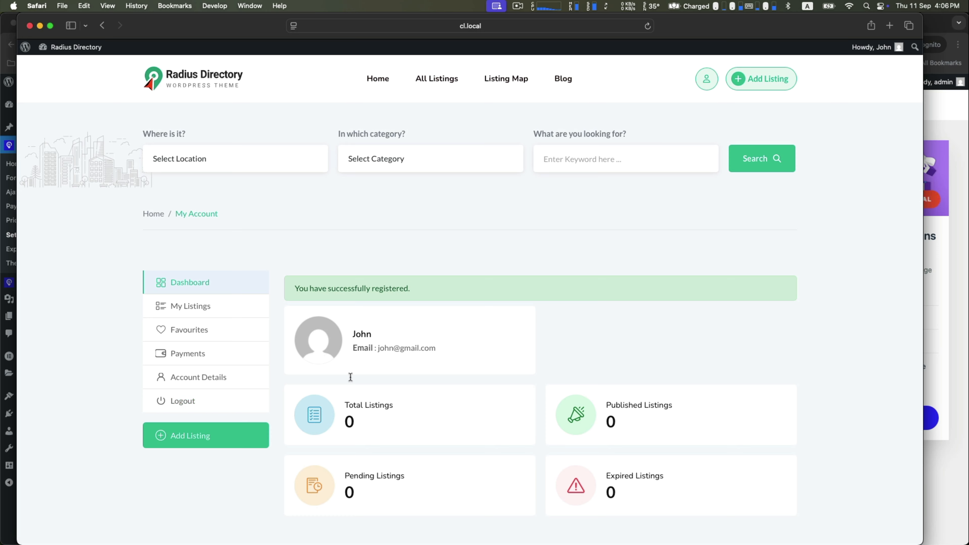
Start a new Sell listing in the Electronics > Freeze category
click(182, 436)
click(206, 341)
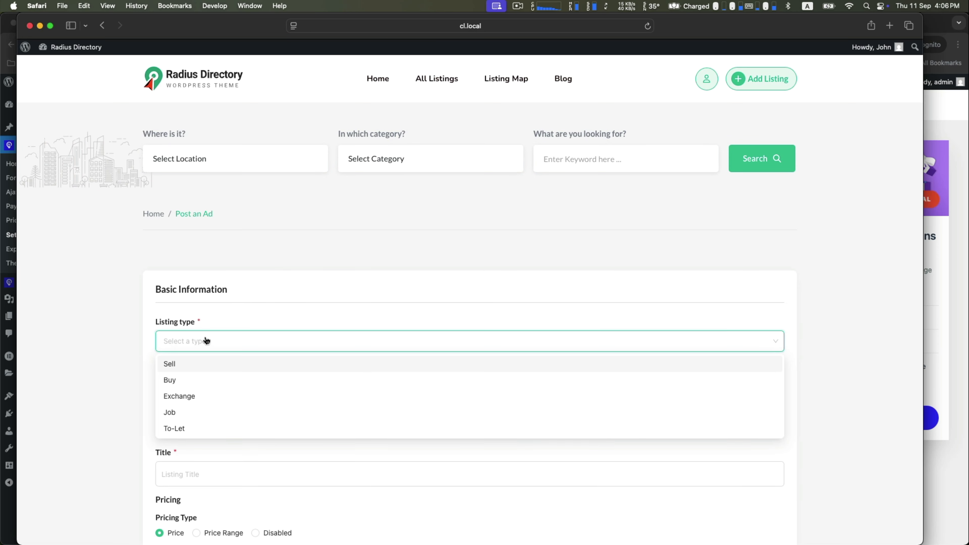
click(184, 365)
scroll(184, 366, down, 4)
click(210, 254)
scroll(190, 396, up, 2)
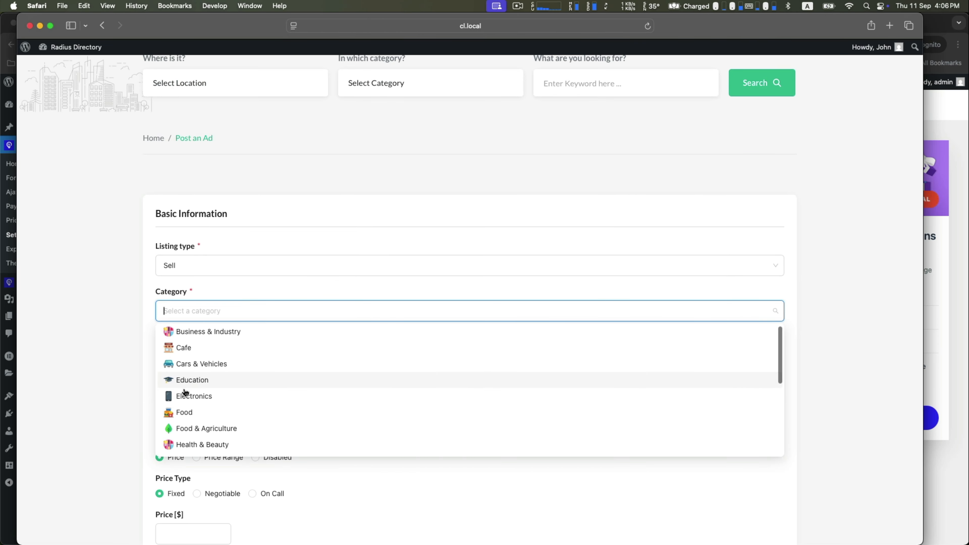
click(182, 395)
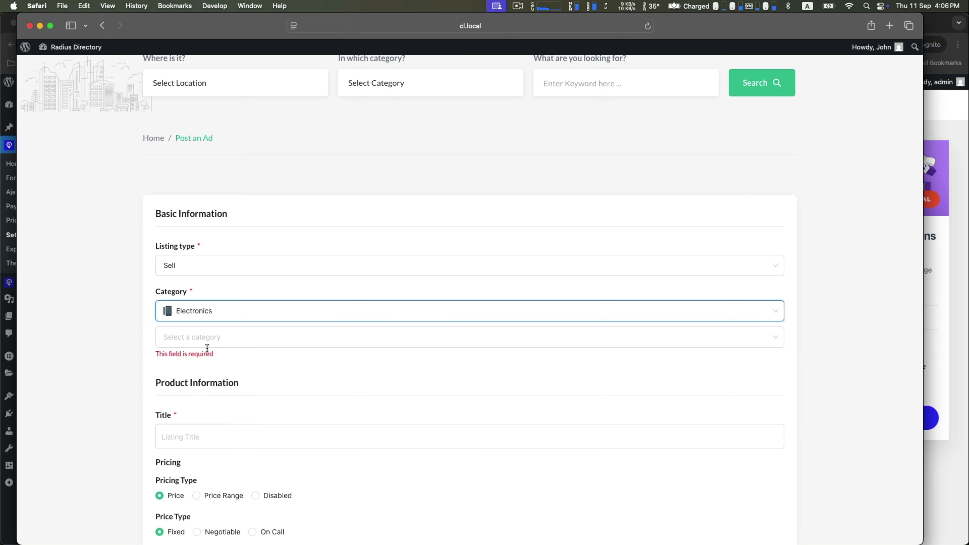
click(210, 338)
click(180, 438)
Enter the title 'I want to', price 500 and condition Used
scroll(202, 419, down, 3)
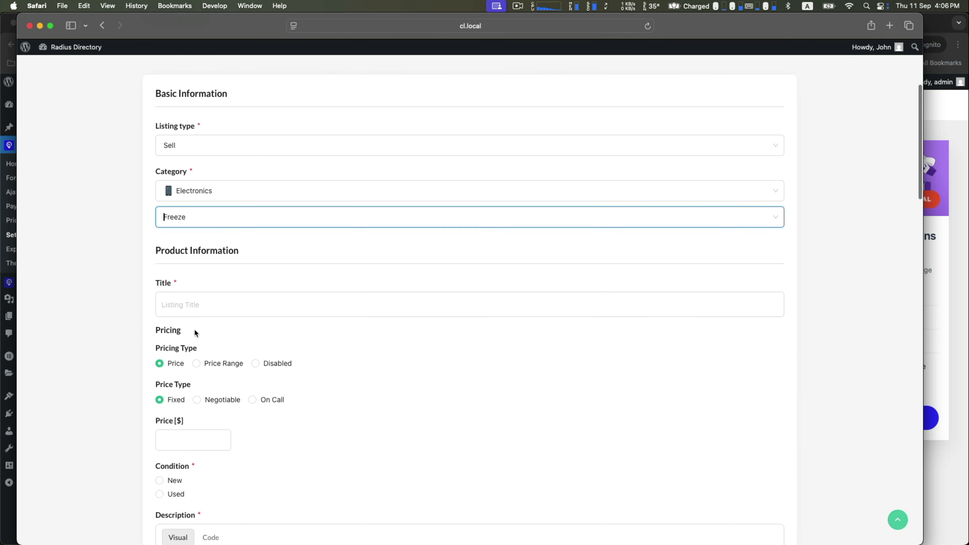
click(194, 300)
text(I want to sell my Freezer)
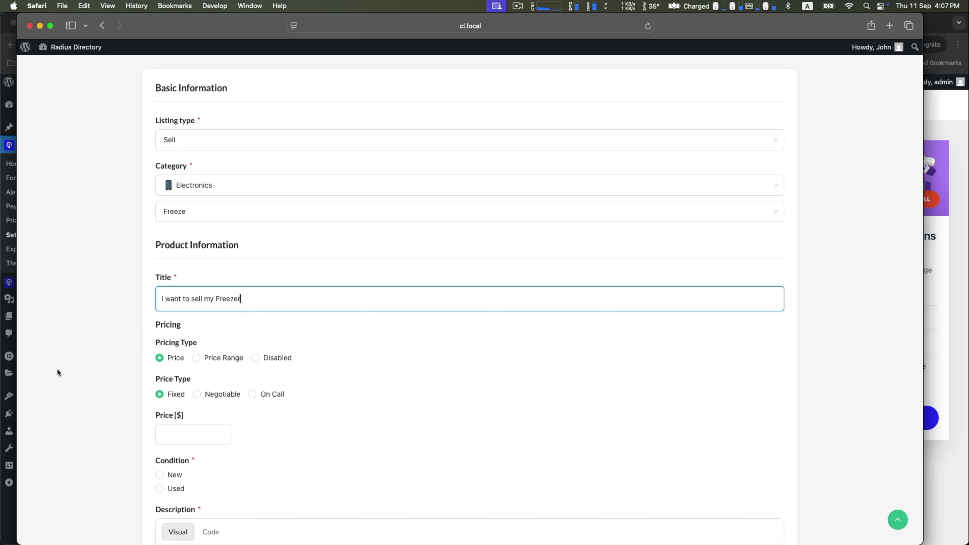
click(178, 433)
text(500)
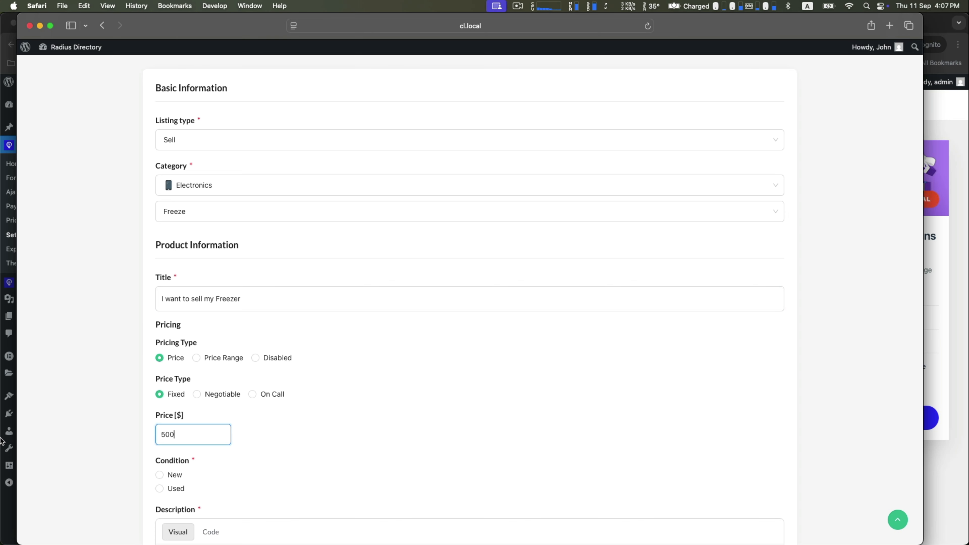
scroll(69, 442, down, 5)
click(159, 276)
Write the description 'product details here,' and paste it again to lengthen it
scroll(91, 308, down, 2)
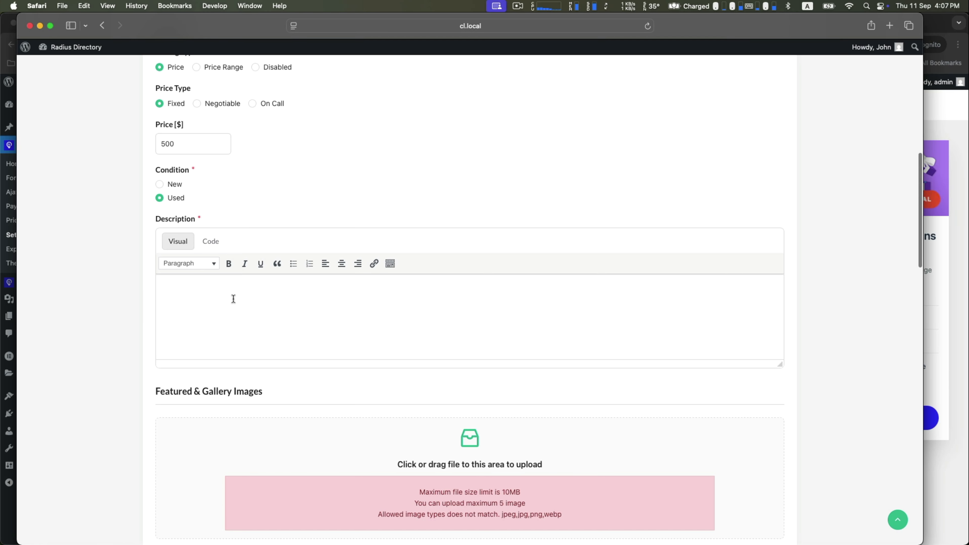
click(234, 299)
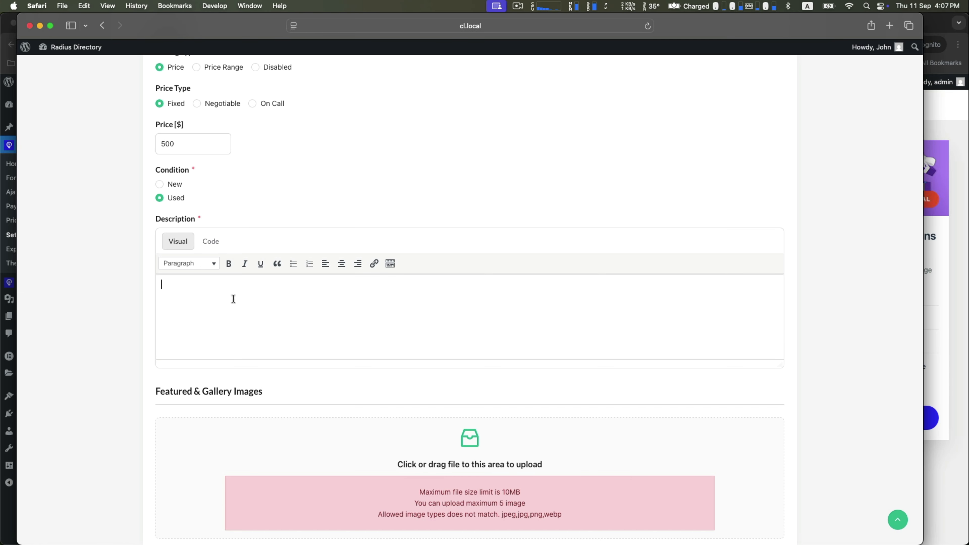
text(product details here,)
key(super+a)
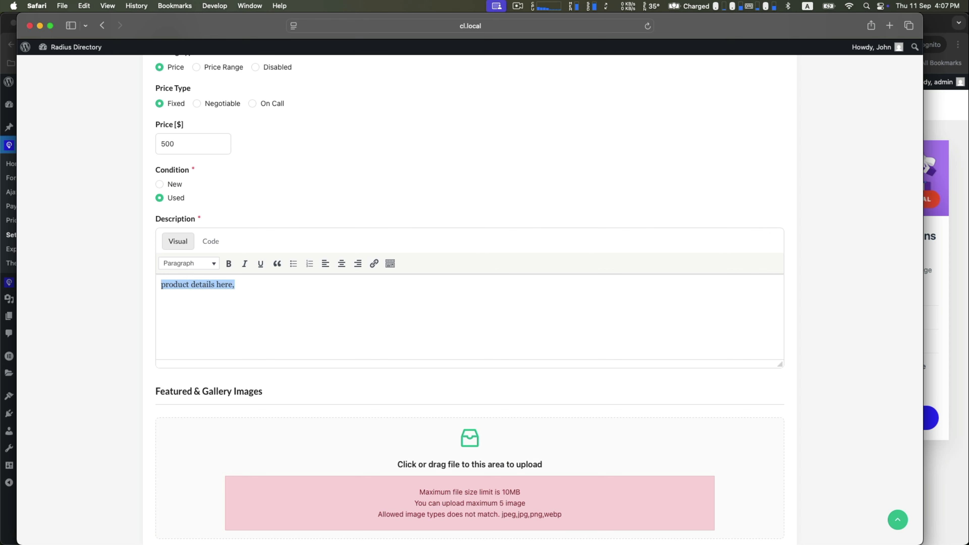
key(super+c)
key(Right)
key(super+v)
key(super+v)
key(super+v)
key(super+v)
key(super+v)
key(super+v)
key(super+v)
key(super+v)
key(super+v)
key(super+v)
key(super+v)
key(super+v)
key(super+v)
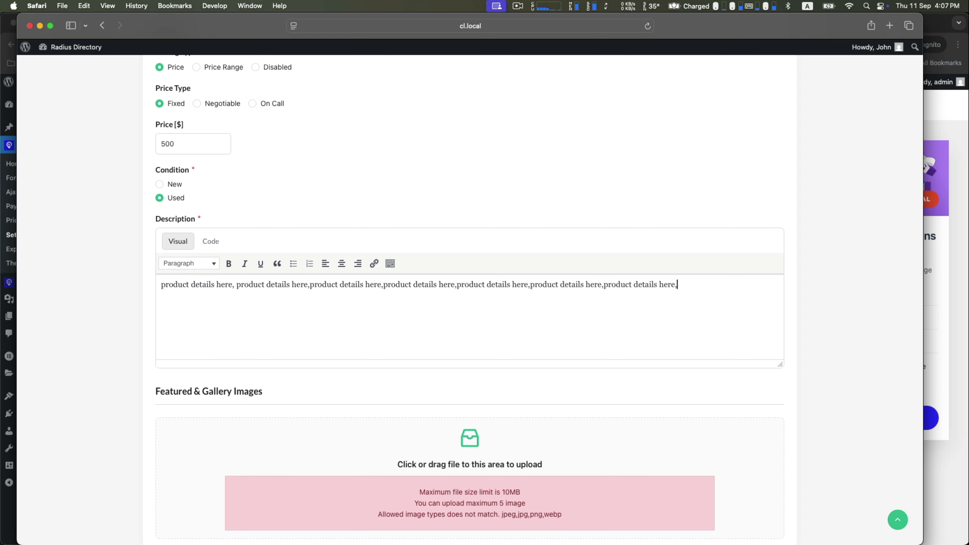
Set the location to Claremont, California, add a contact phone, accept the terms and submit
scroll(246, 368, down, 10)
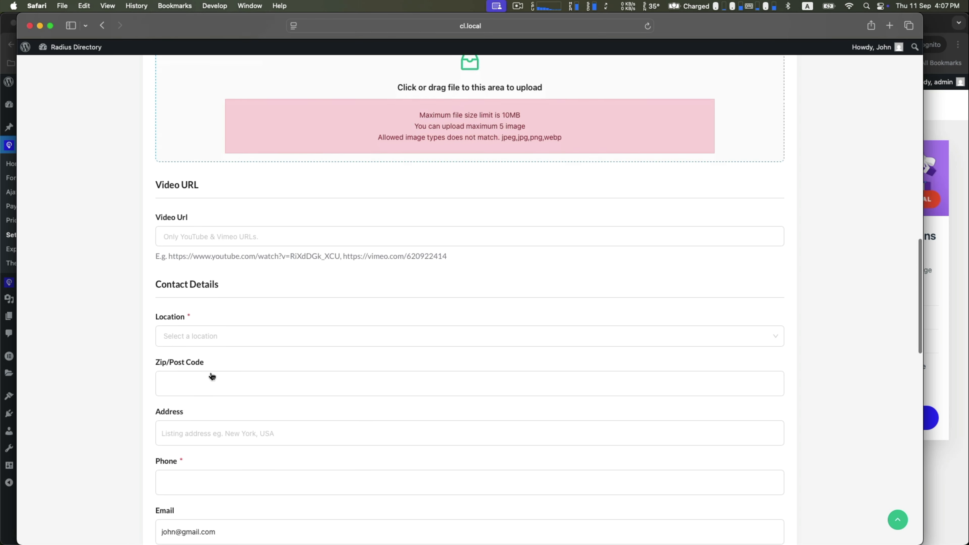
click(177, 307)
click(186, 330)
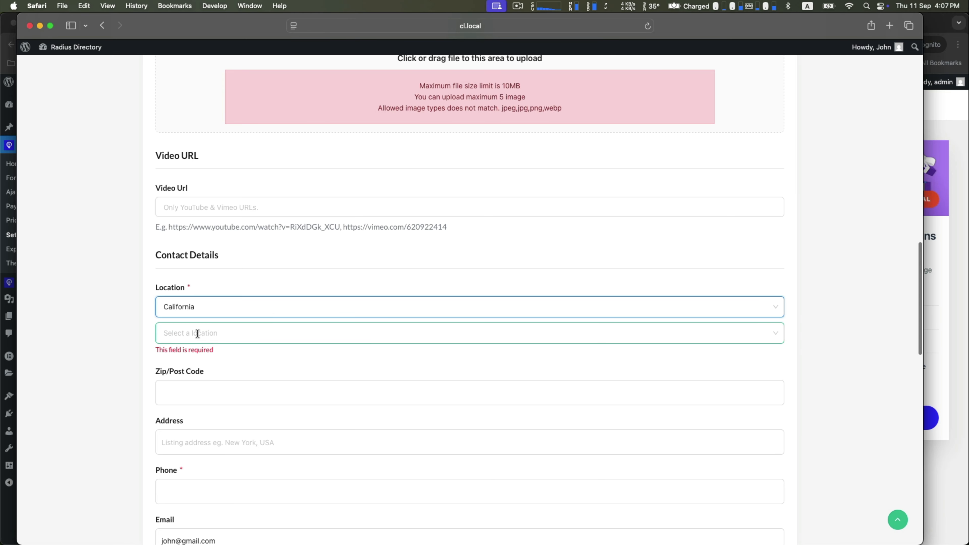
click(196, 333)
click(193, 371)
scroll(187, 372, down, 5)
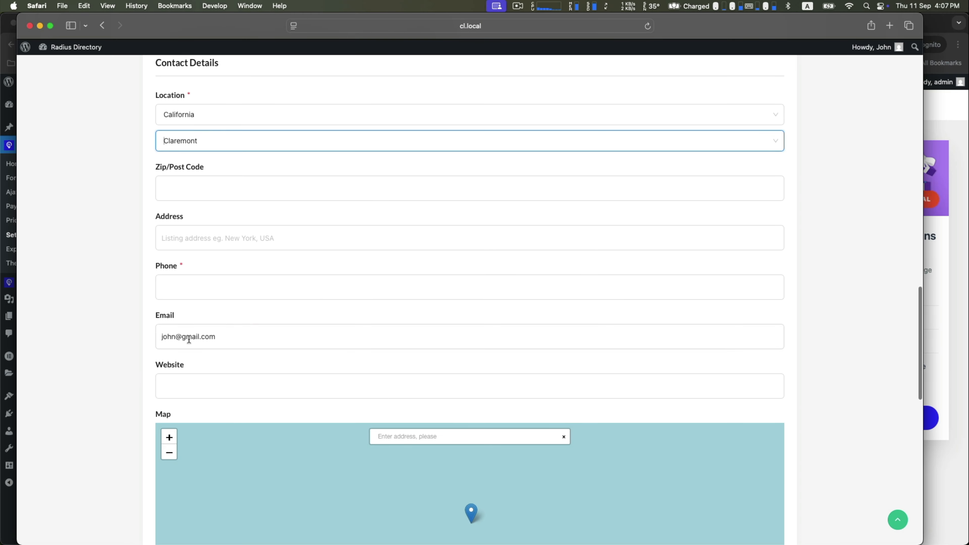
click(190, 287)
text(34548576)
scroll(78, 341, down, 12)
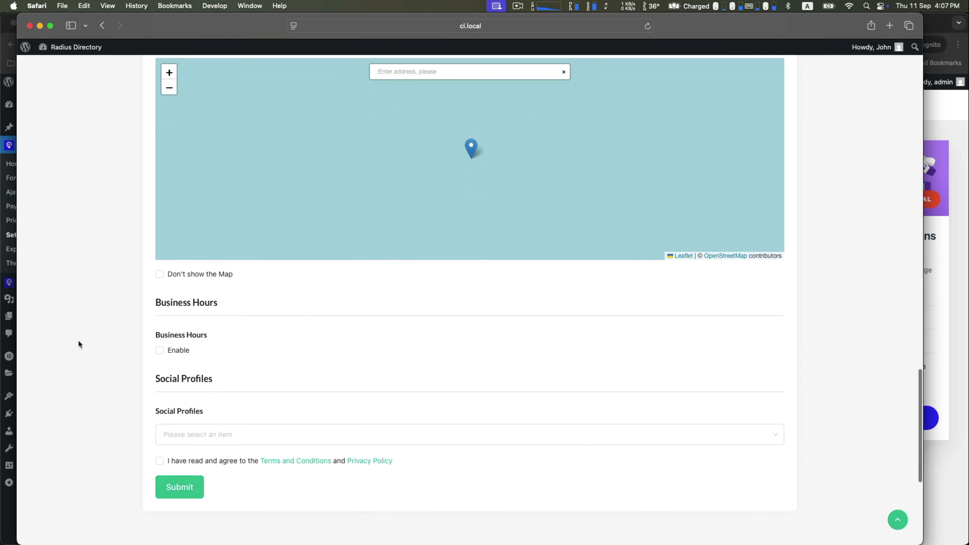
click(175, 347)
click(173, 371)
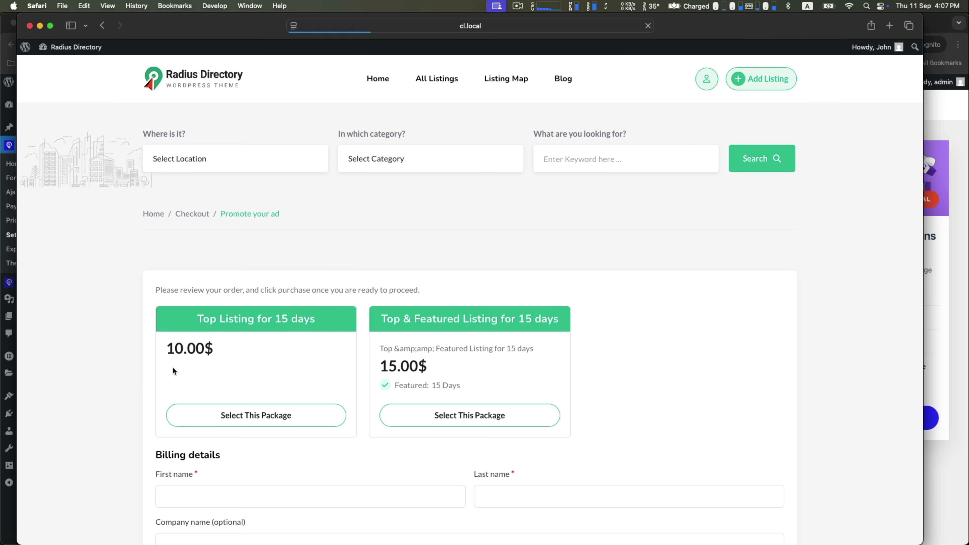
scroll(253, 307, down, 3)
Choose the 15-day Top Listing package and enter the billing first and last name
click(253, 306)
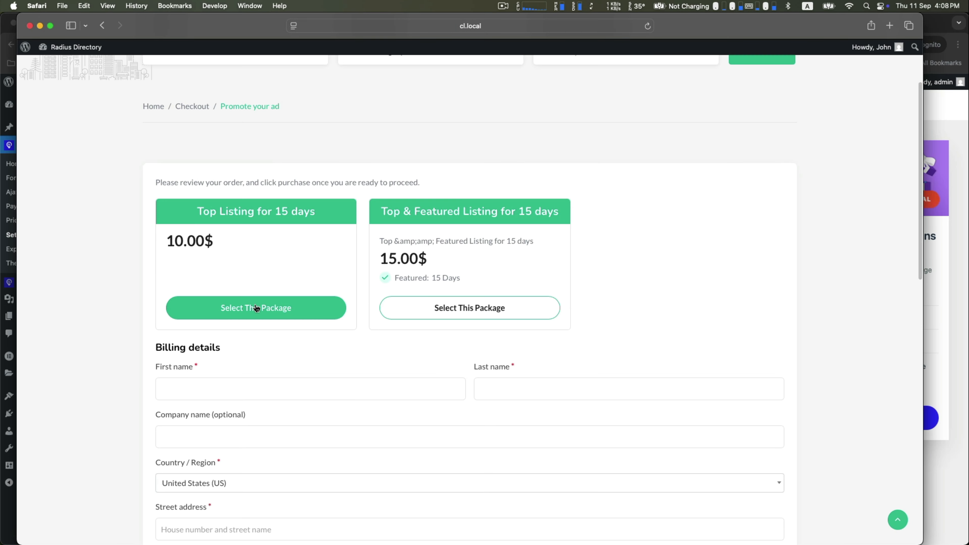
scroll(257, 308, down, 4)
click(229, 239)
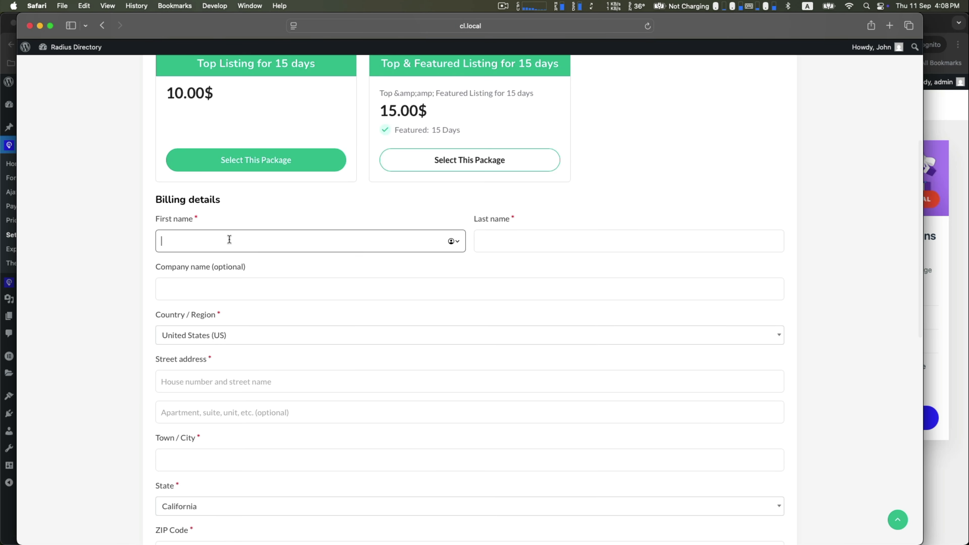
text(John)
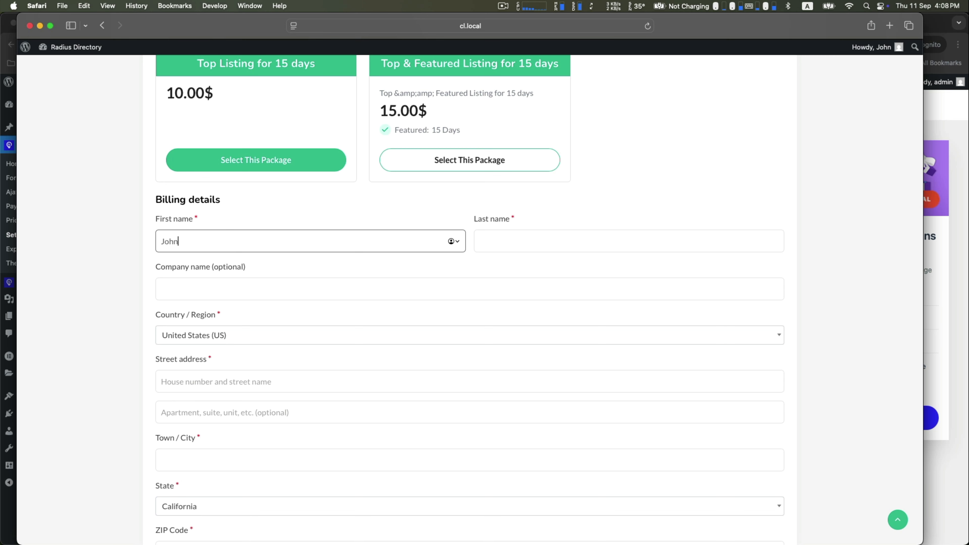
scroll(480, 245, right, 2)
click(488, 244)
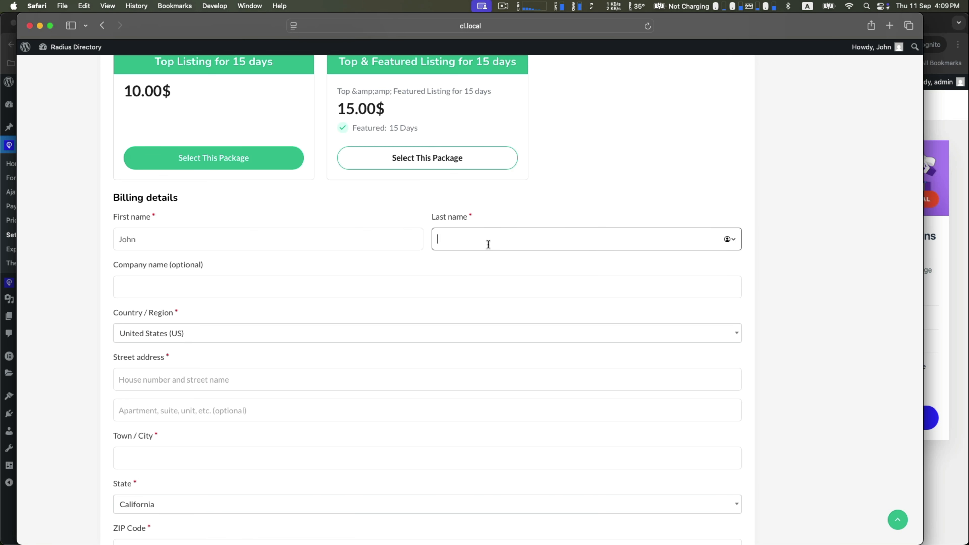
text(China)
click(176, 289)
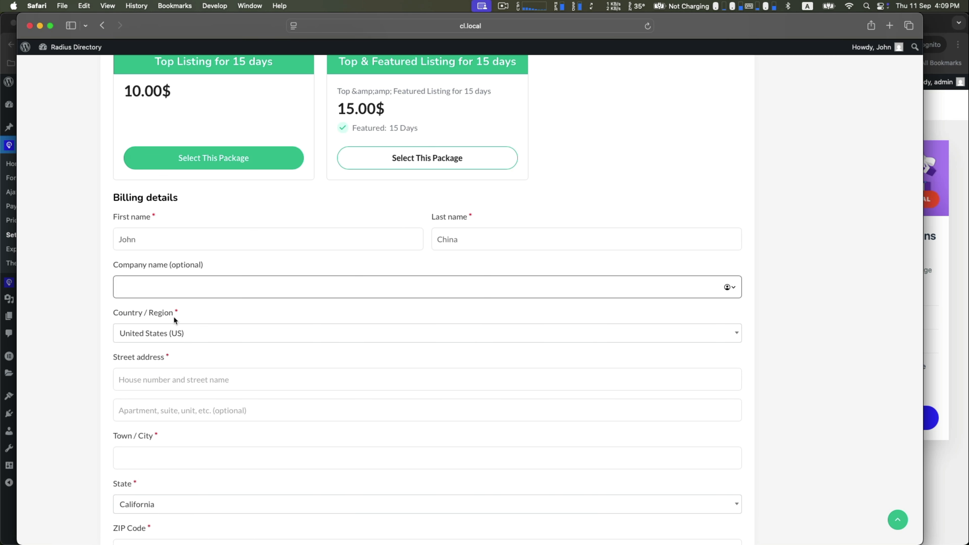
Fill in billing street, city, ZIP and phone, choose direct bank transfer, and place the order
scroll(181, 335, down, 3)
click(182, 317)
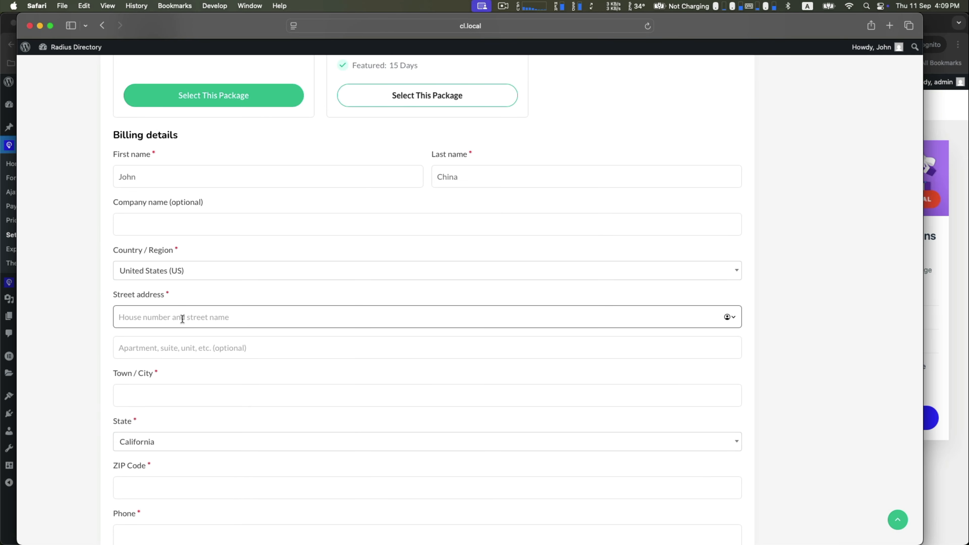
text(New)
key(Tab)
key(Tab)
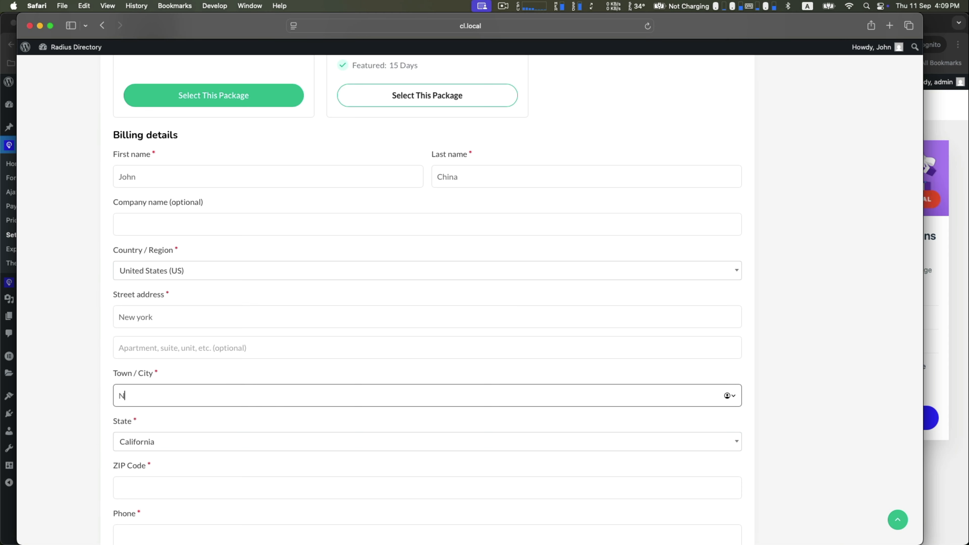
text(New York)
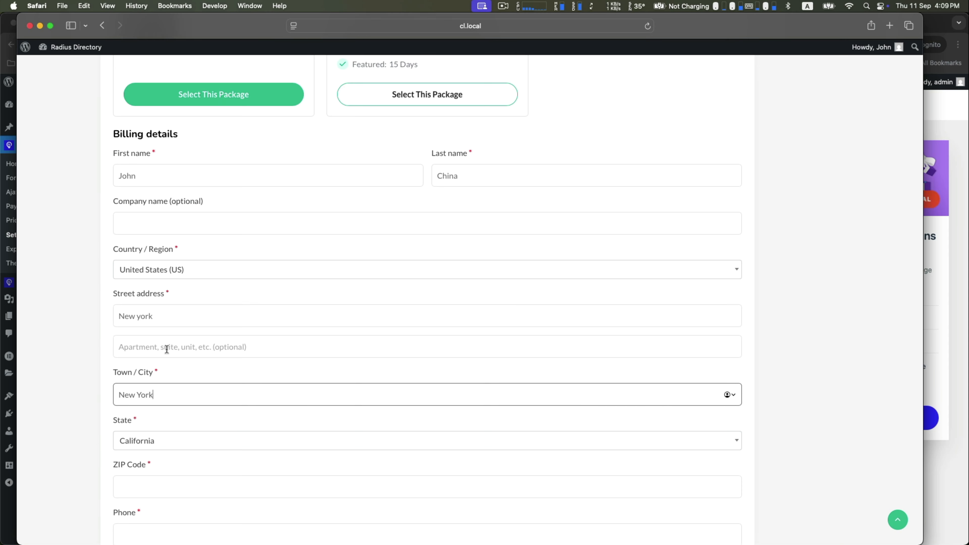
scroll(167, 336, down, 5)
click(168, 272)
text(23456)
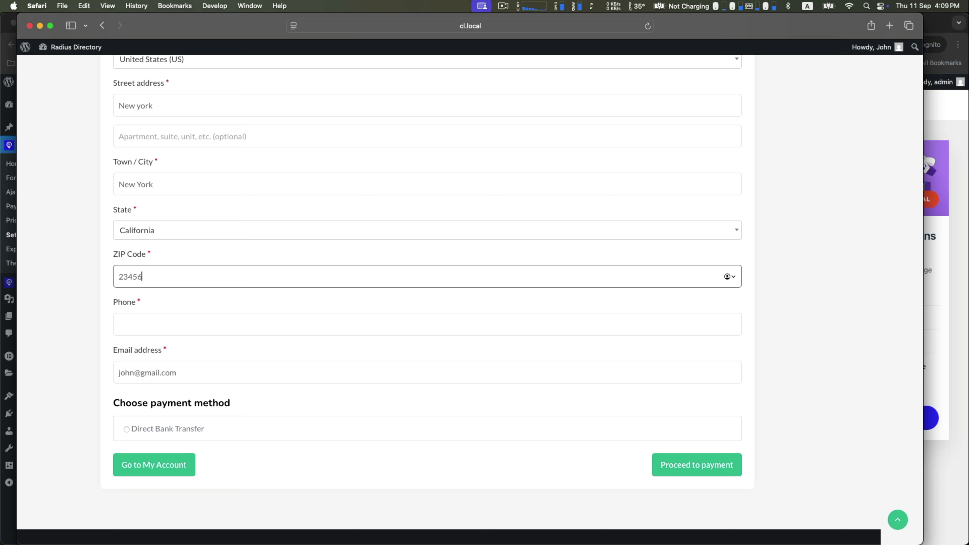
text(4)
click(154, 330)
text(345656786)
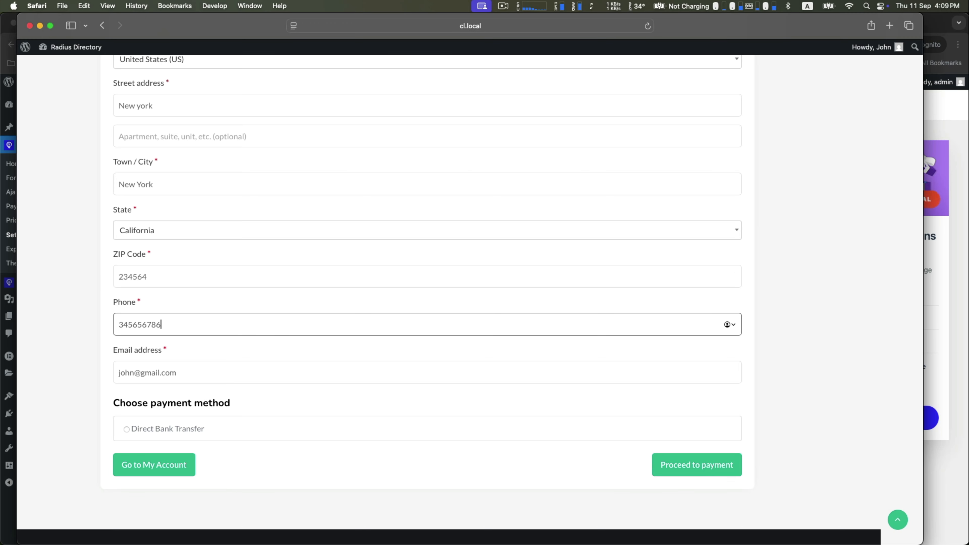
click(194, 431)
click(670, 535)
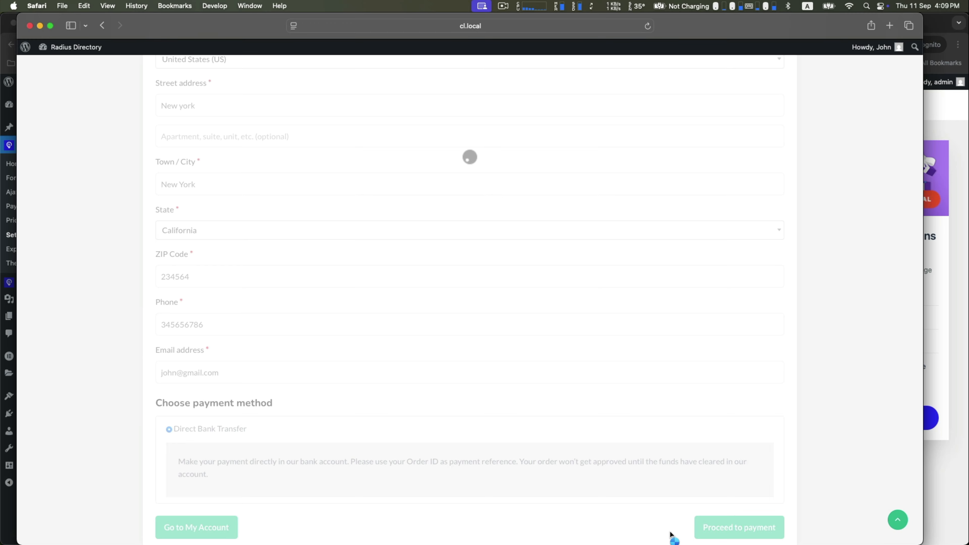
Check the order's Pending payment status, view My Listings, then bring up the Mailpit inbox
scroll(171, 275, down, 4)
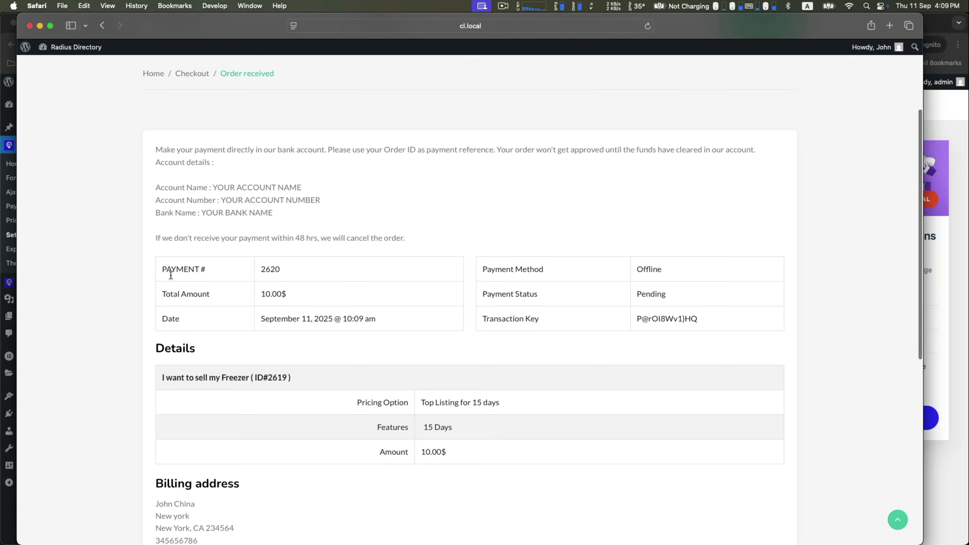
scroll(258, 201, down, 4)
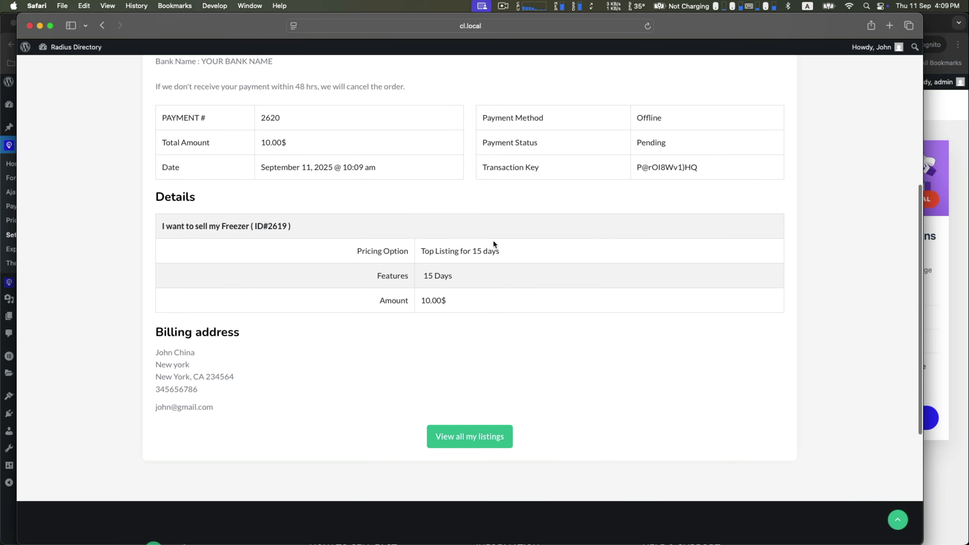
scroll(693, 209, up, 2)
drag(644, 198, 738, 204)
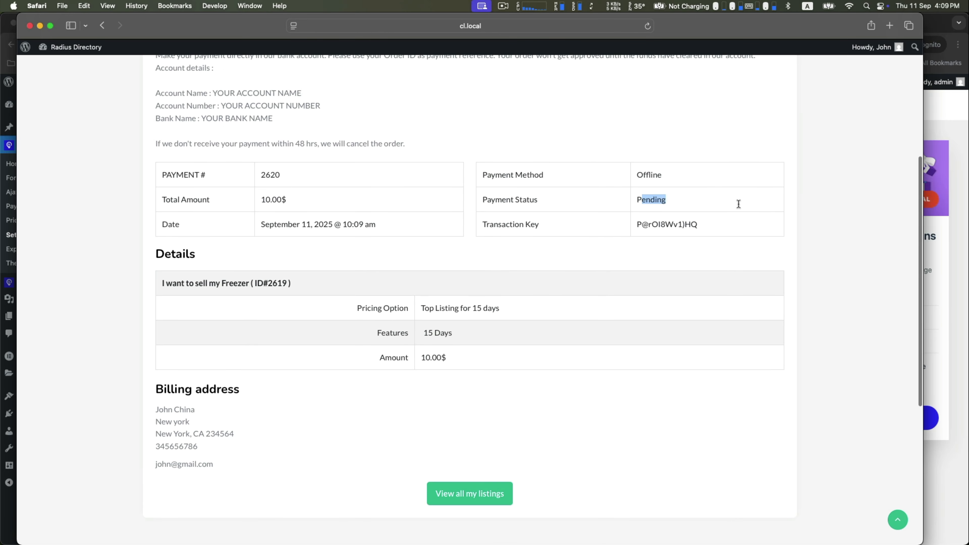
click(521, 263)
click(470, 492)
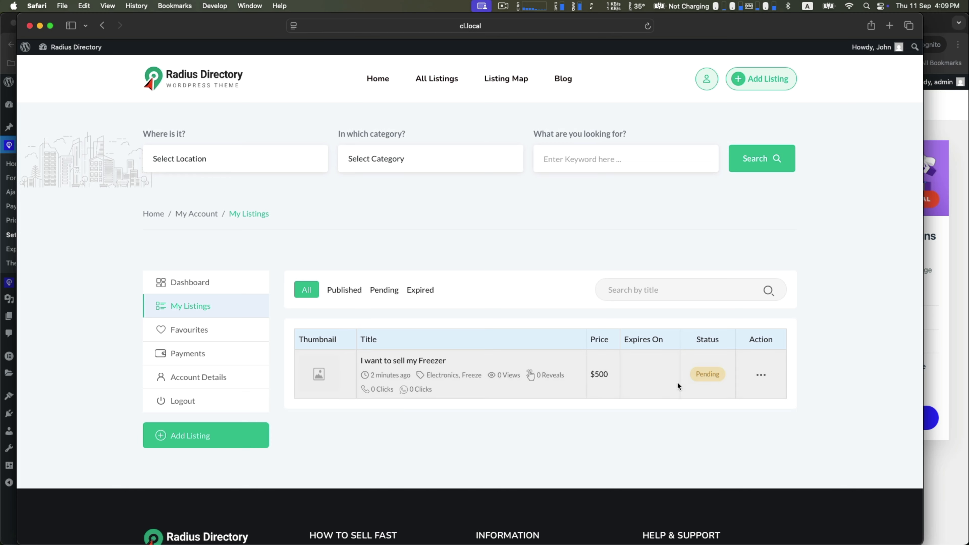
click(958, 259)
click(86, 24)
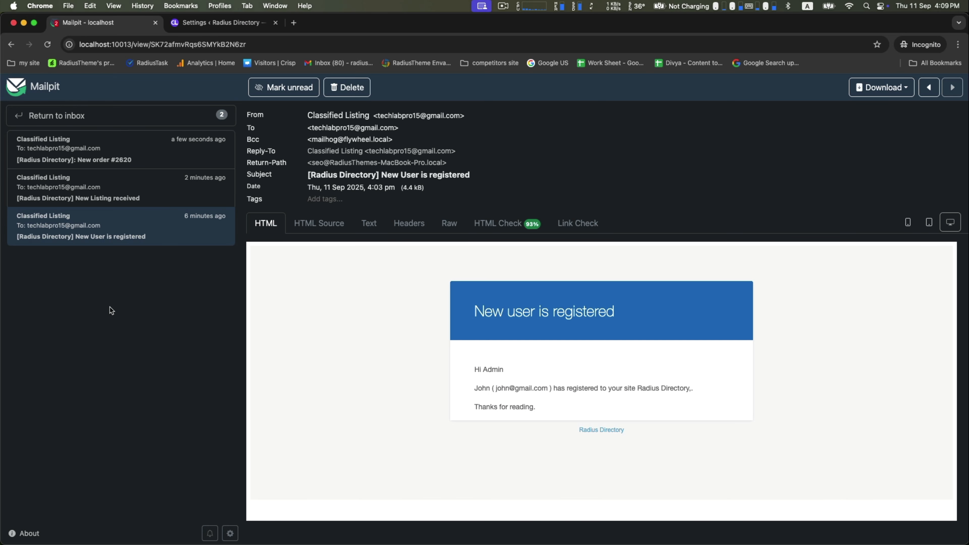
Read the New Listing received email and the New order #2620 email showing a pending $10.00 payment
click(94, 183)
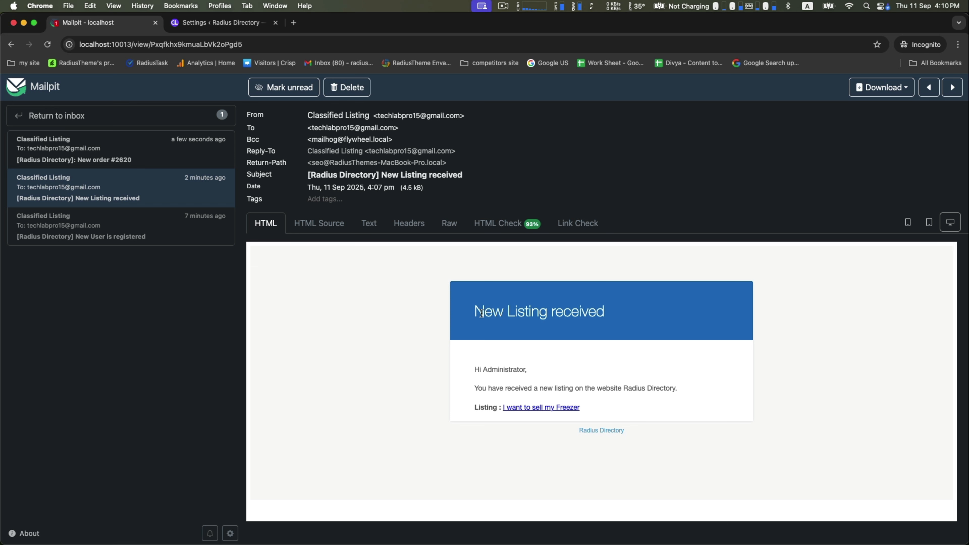
drag(474, 311, 654, 307)
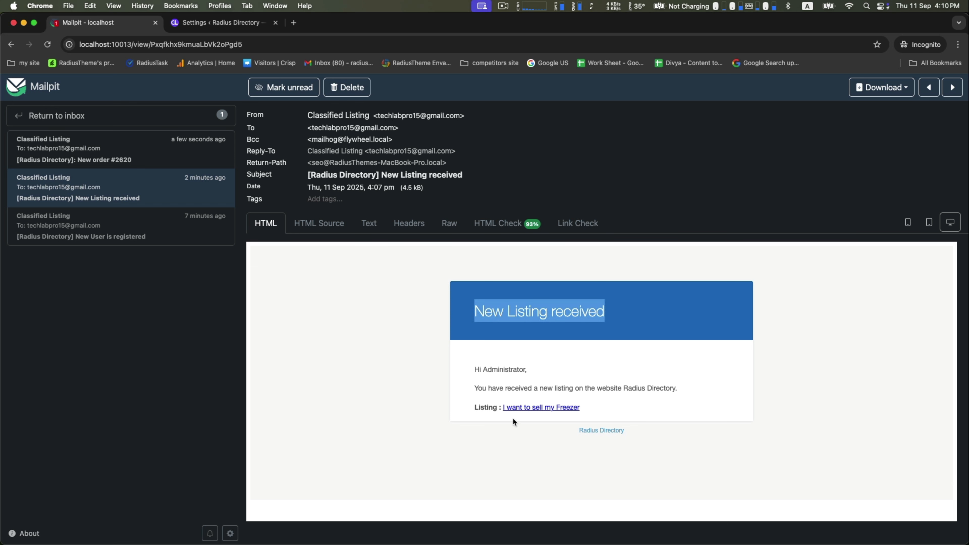
click(107, 157)
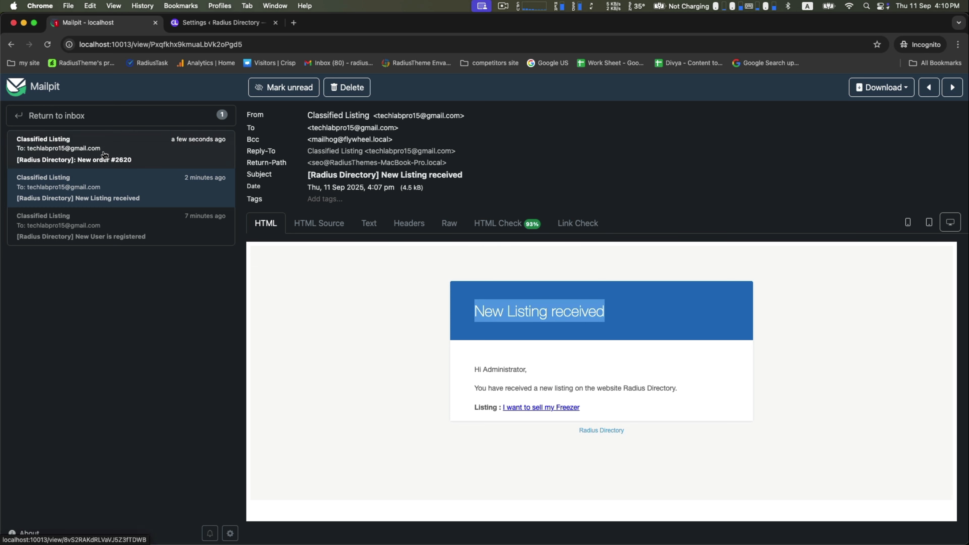
drag(476, 312, 611, 309)
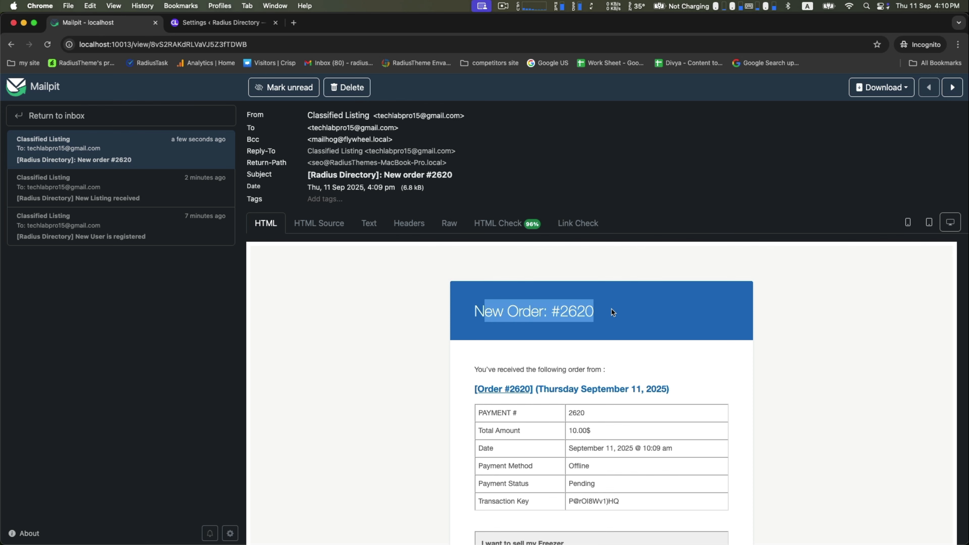
click(611, 309)
scroll(668, 349, down, 5)
scroll(648, 329, down, 2)
scroll(564, 301, up, 3)
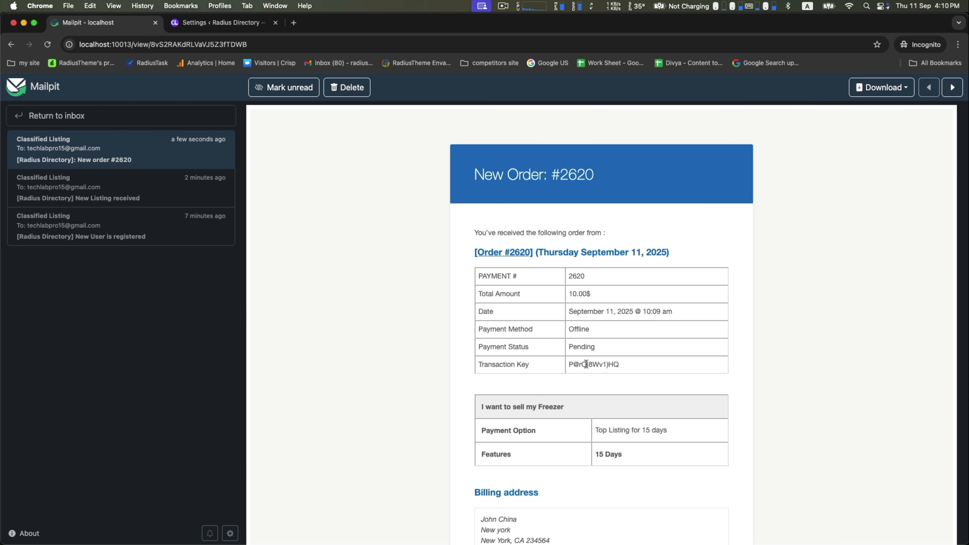
scroll(622, 363, down, 3)
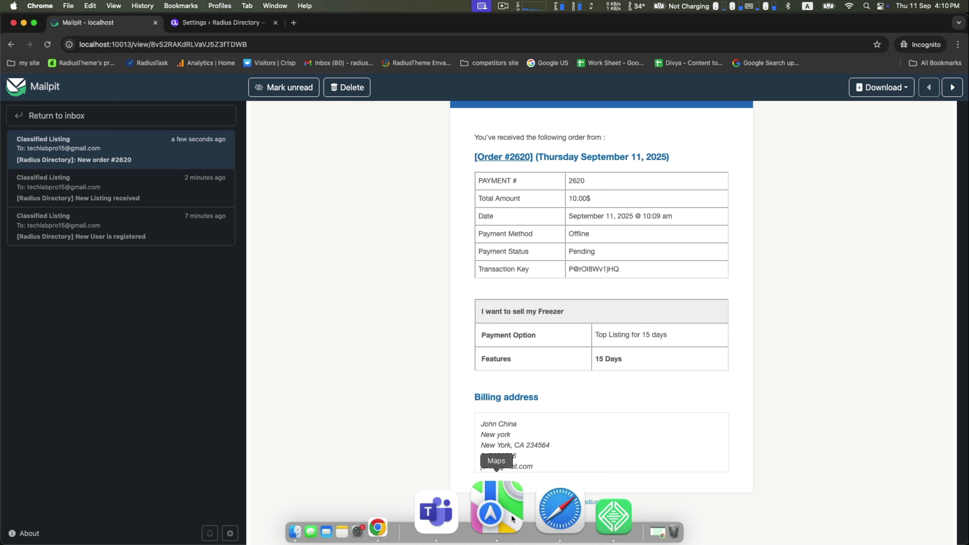
click(513, 512)
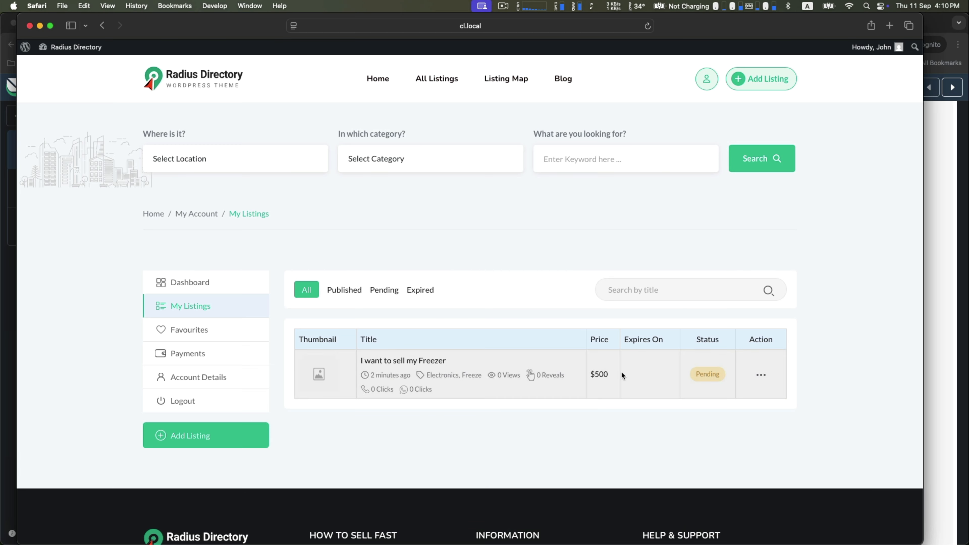
Tick 'Payment received / Order Completed' under Notify Admin via Email and save the settings
drag(696, 375, 727, 368)
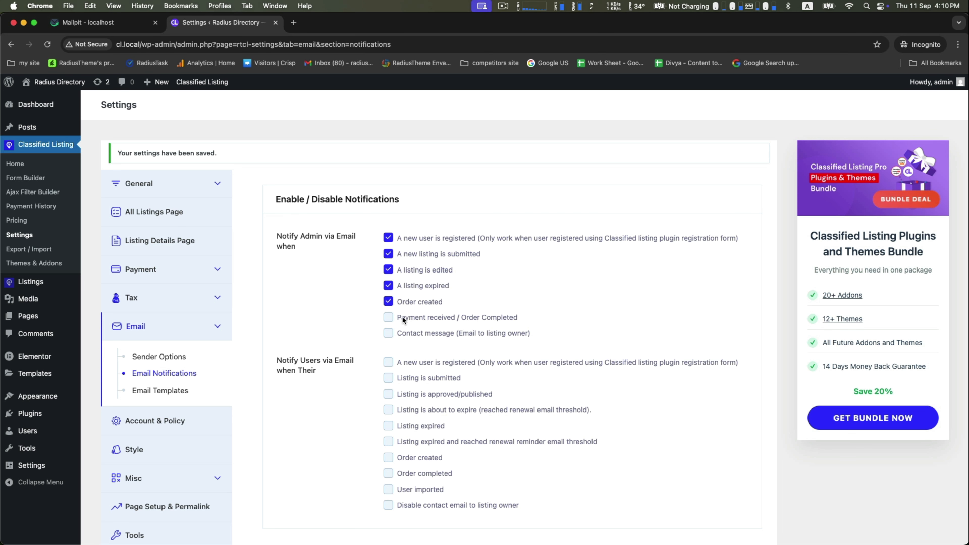
click(388, 317)
scroll(422, 327, down, 5)
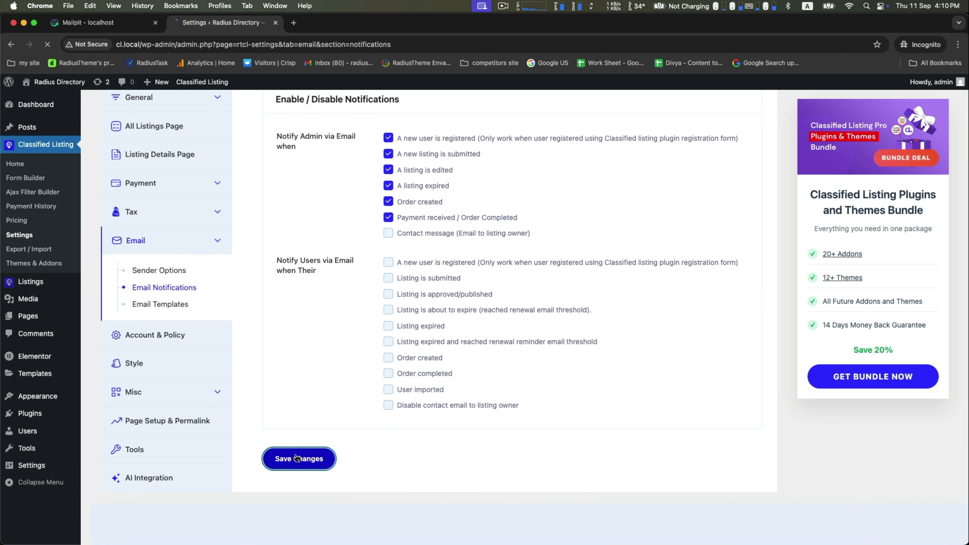
click(301, 458)
In Payment History, change order #2620 from Pending to Completed and update it
click(31, 206)
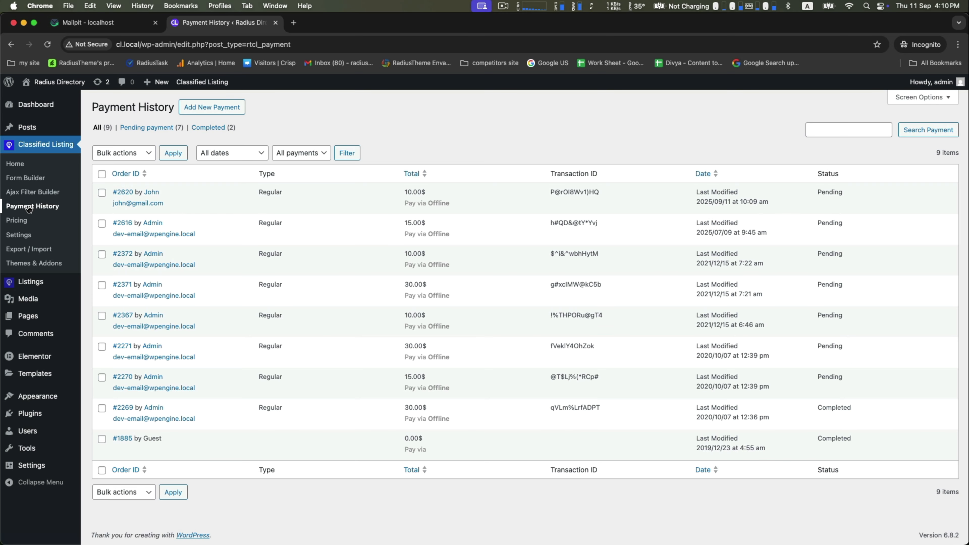
double_click(829, 191)
click(122, 191)
scroll(361, 256, down, 7)
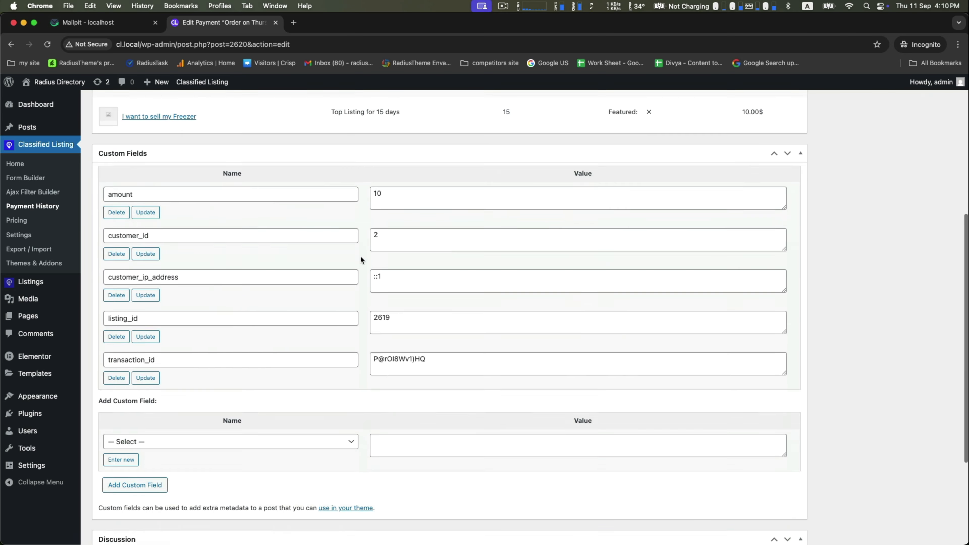
scroll(361, 255, up, 7)
click(142, 225)
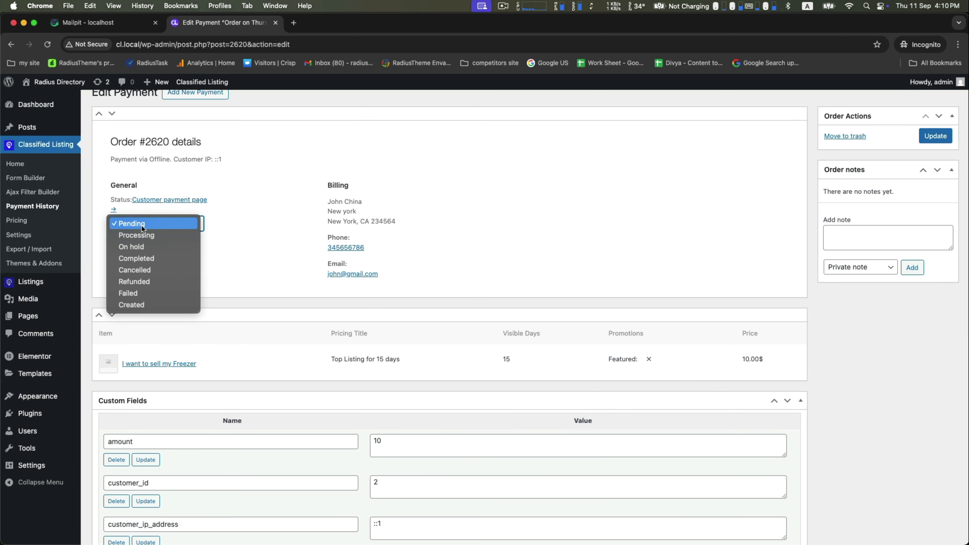
click(140, 258)
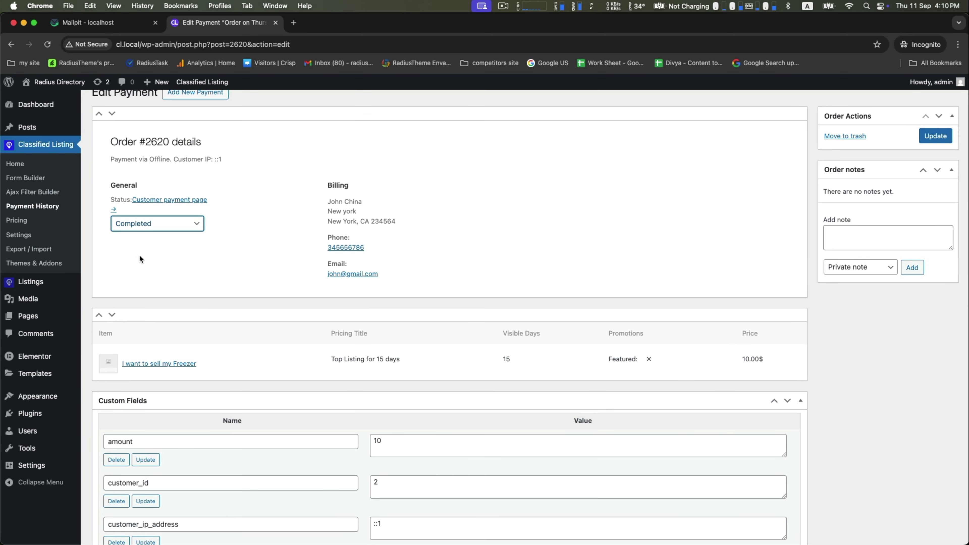
click(932, 138)
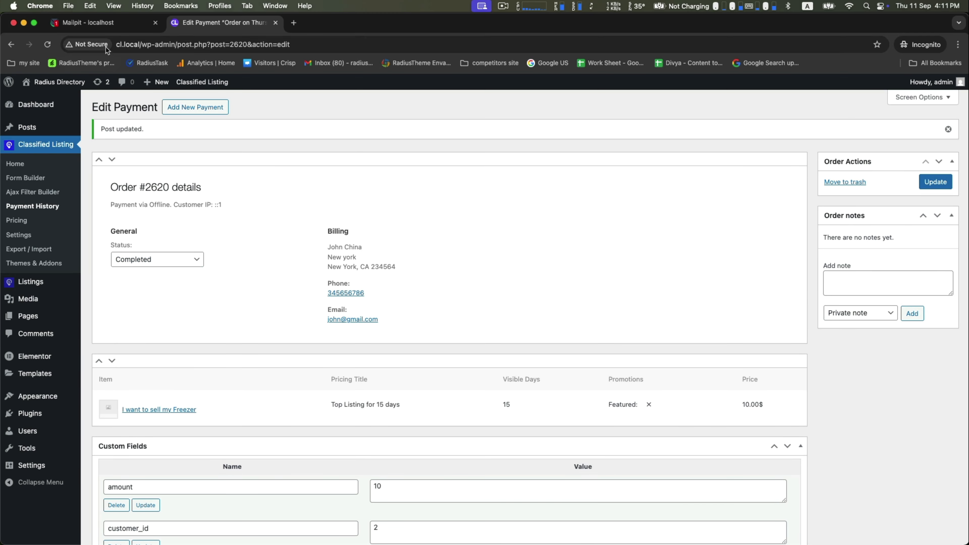
Read the '#2620 Order is completed' email in Mailpit showing Payment Status Completed, then go back
click(86, 23)
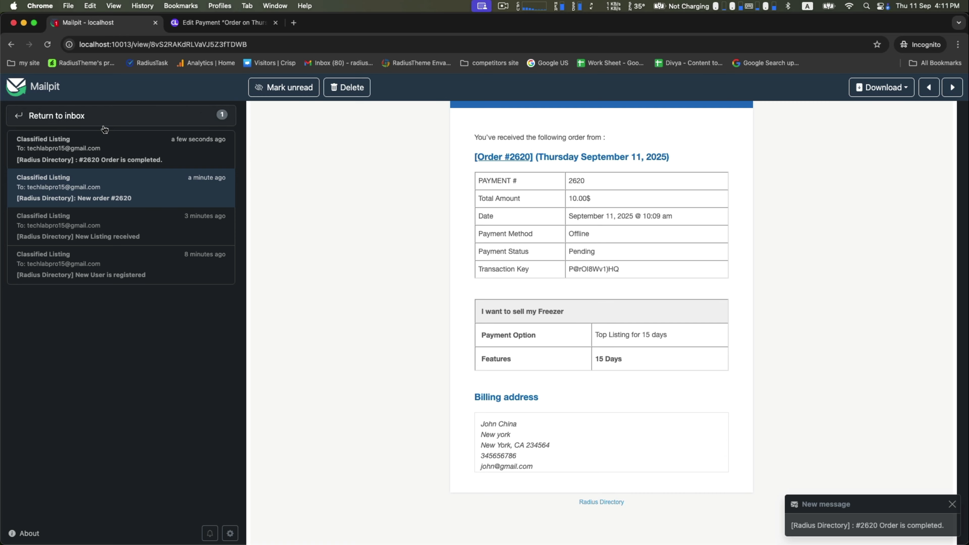
click(113, 163)
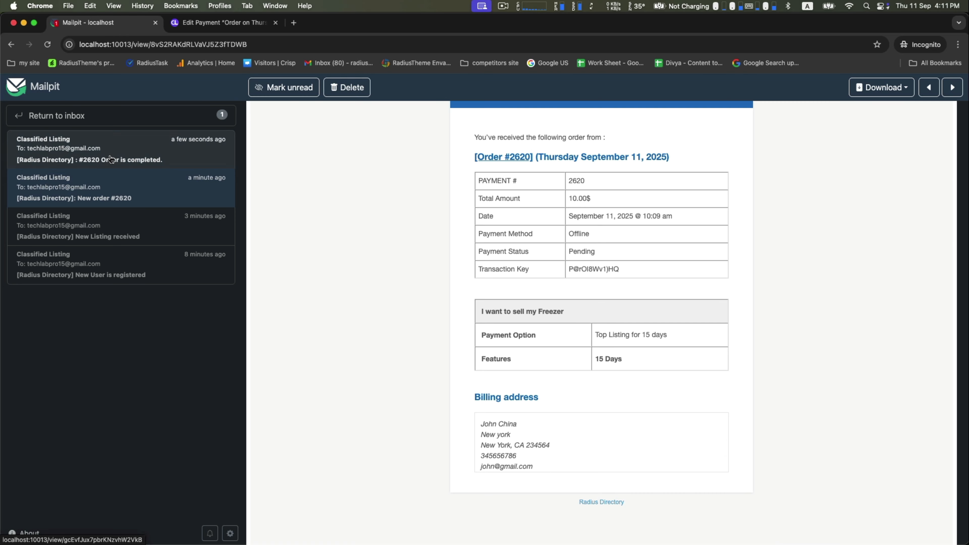
drag(449, 294, 702, 356)
click(702, 356)
scroll(702, 356, down, 4)
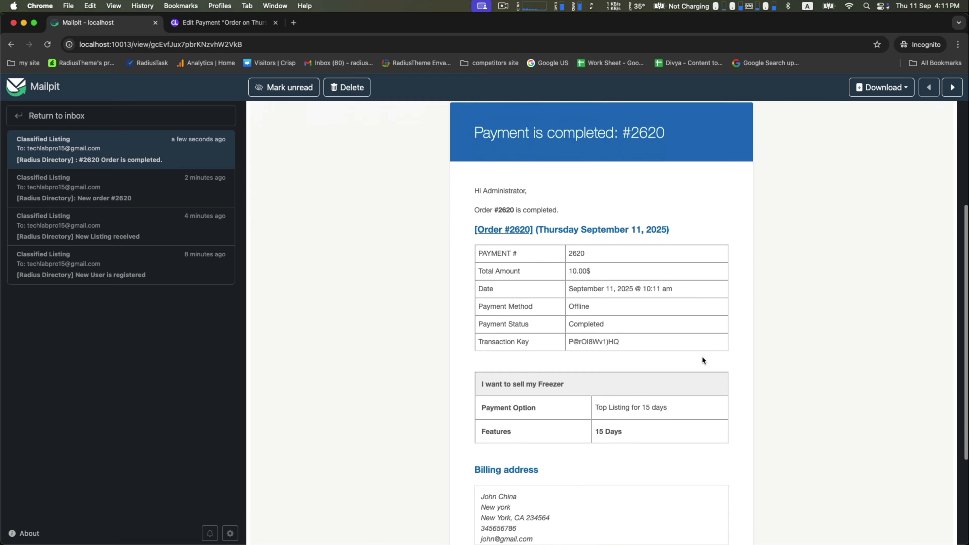
scroll(573, 268, down, 3)
scroll(534, 267, up, 5)
scroll(482, 271, up, 3)
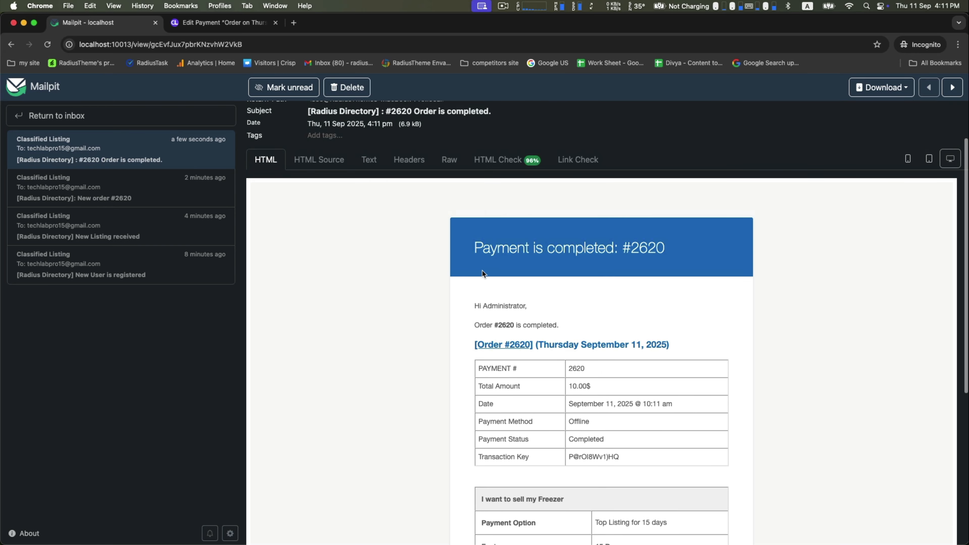
click(202, 24)
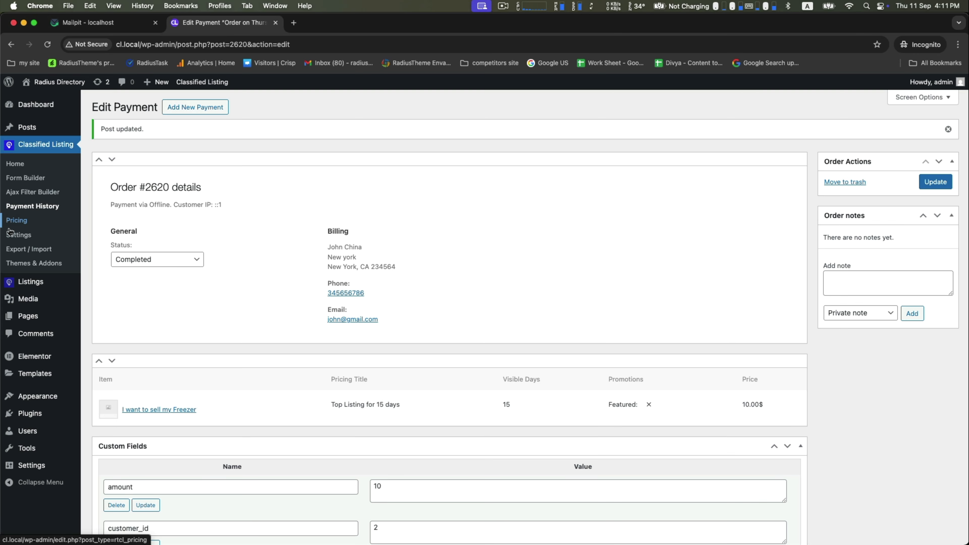
Open the Classified Listing email notification settings
click(15, 234)
scroll(144, 349, down, 2)
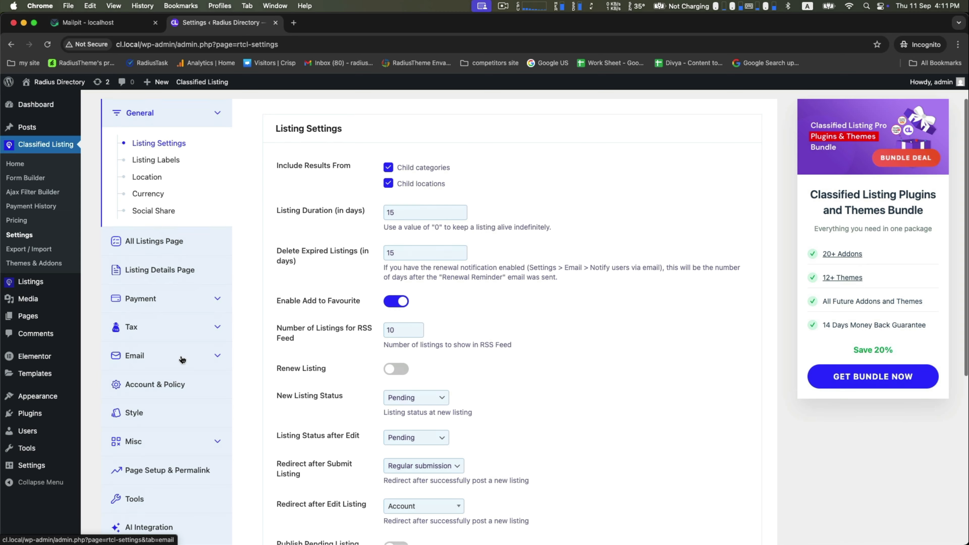
click(134, 355)
click(162, 403)
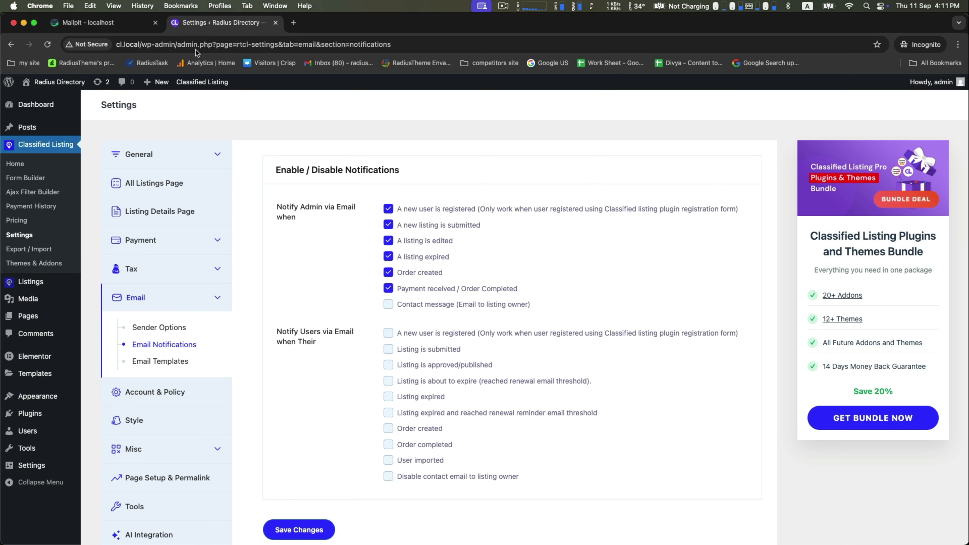
In Mailpit, check the Payment is completed and New User is registered emails
click(122, 23)
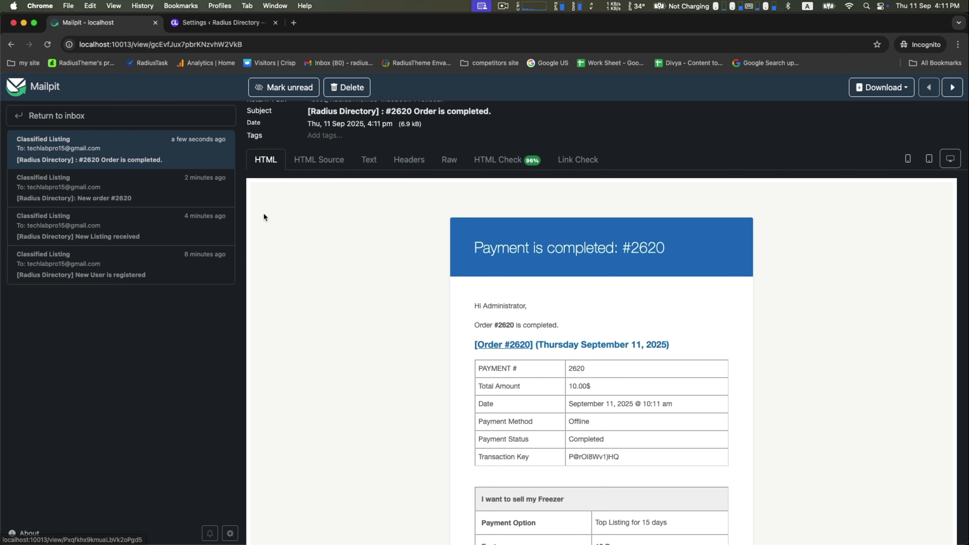
drag(476, 249, 618, 253)
click(583, 256)
click(84, 269)
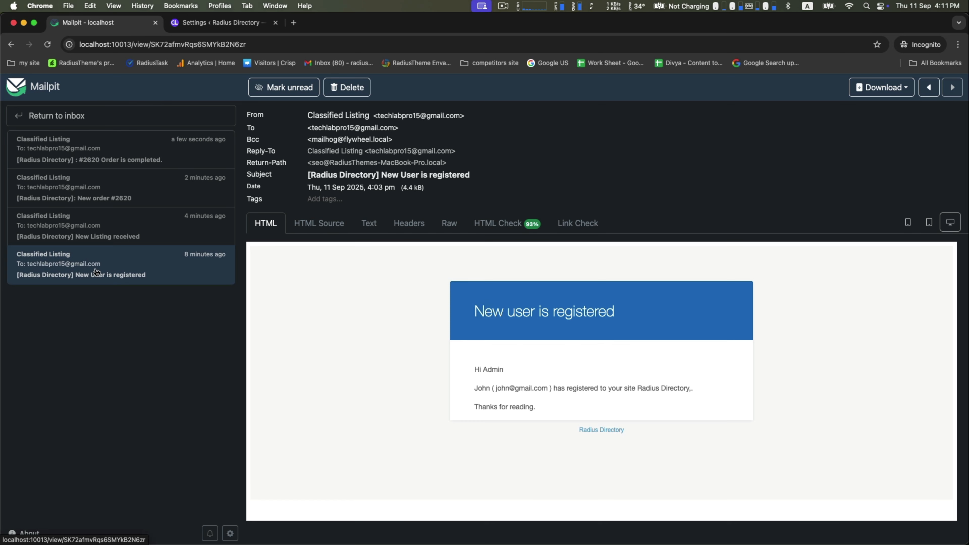
drag(479, 310, 607, 310)
click(244, 23)
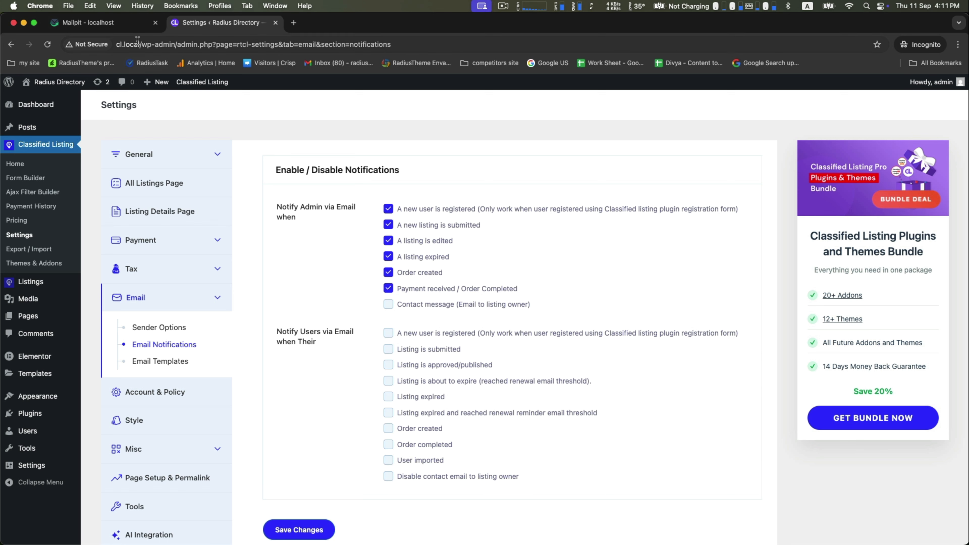
Check the New Listing received email in Mailpit against the notification settings
click(88, 22)
click(107, 229)
drag(476, 310, 606, 310)
click(336, 310)
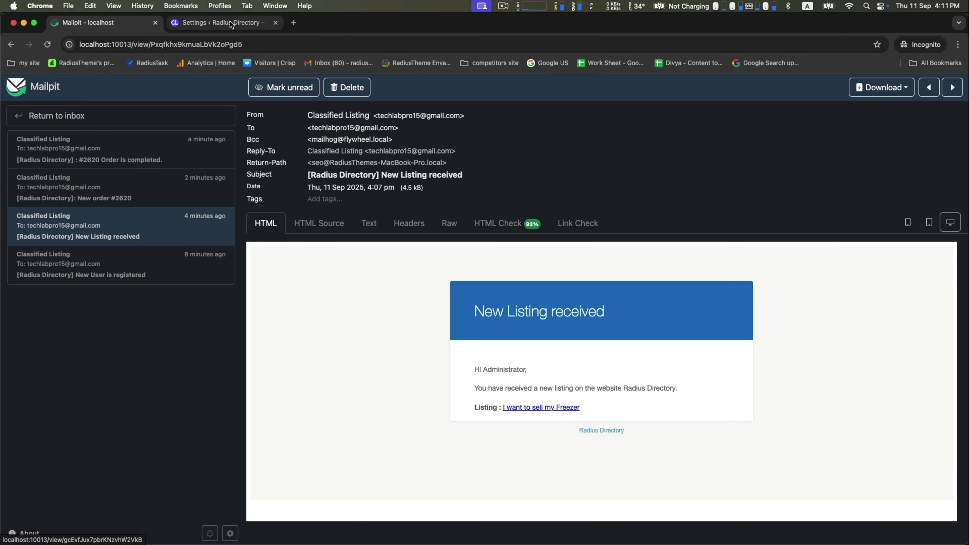
click(219, 23)
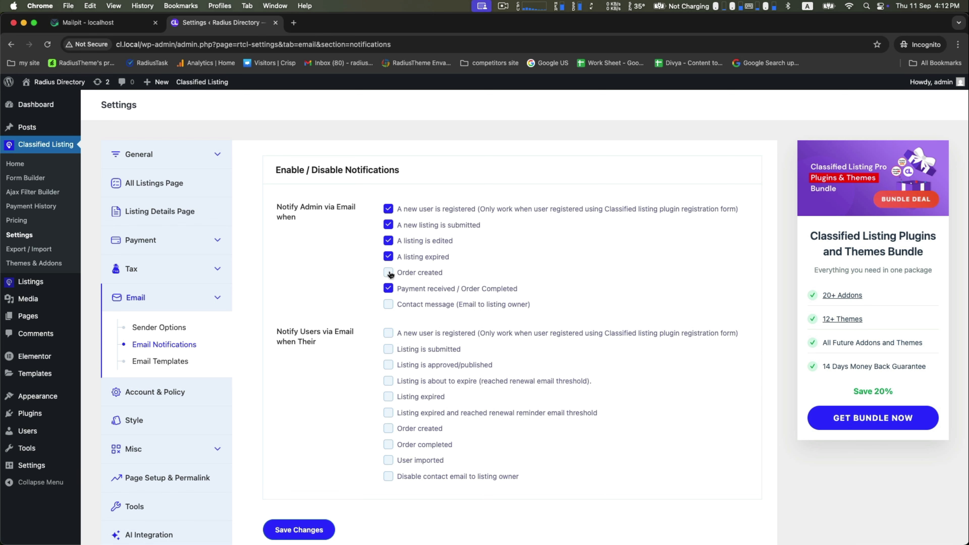
Check the New Order: #2620 email in Mailpit against the notification settings
click(87, 22)
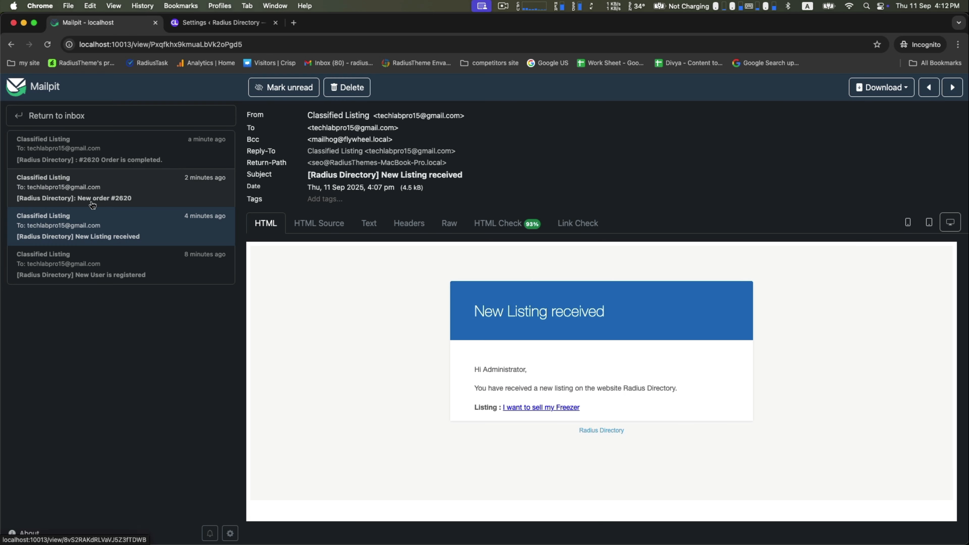
click(102, 197)
drag(490, 313, 612, 315)
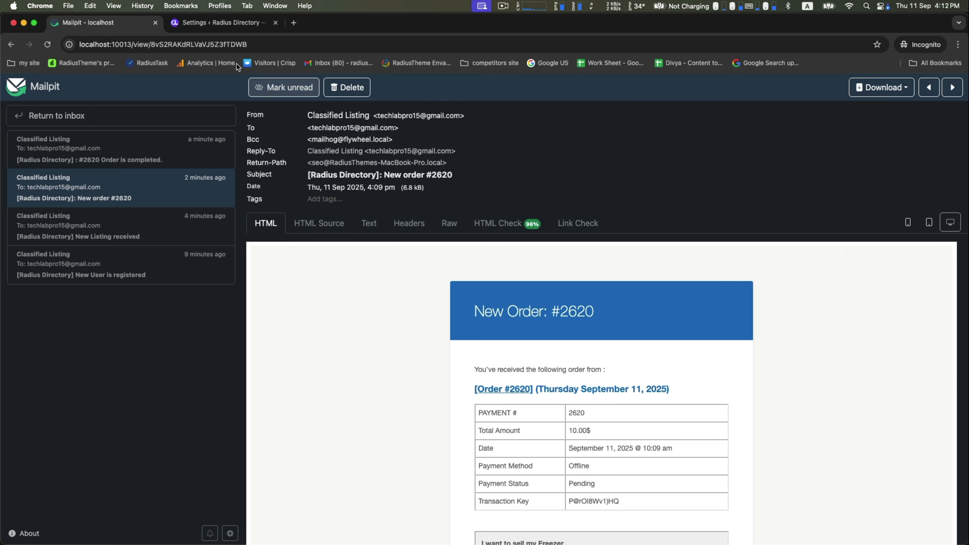
click(220, 22)
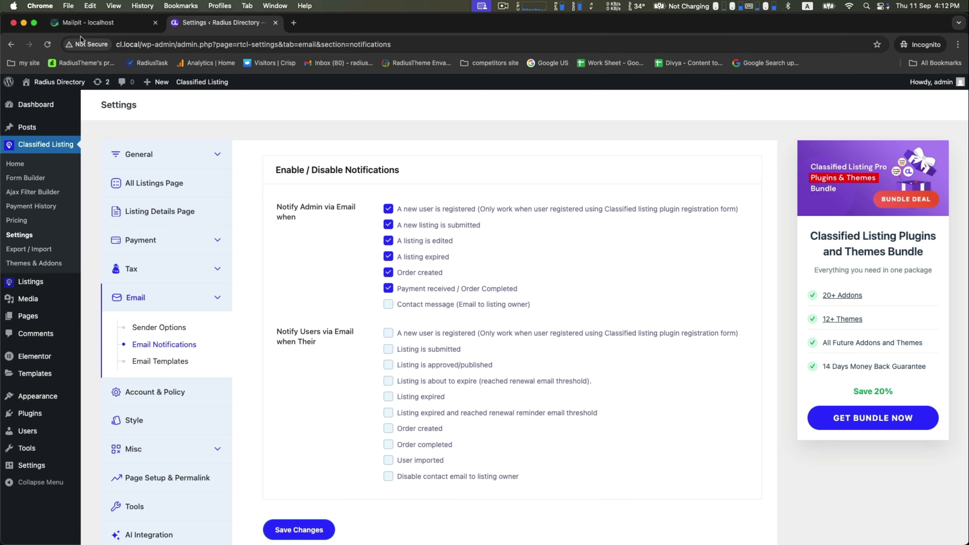
Review the newest Order is completed email, then return to the notification settings
click(88, 23)
click(95, 149)
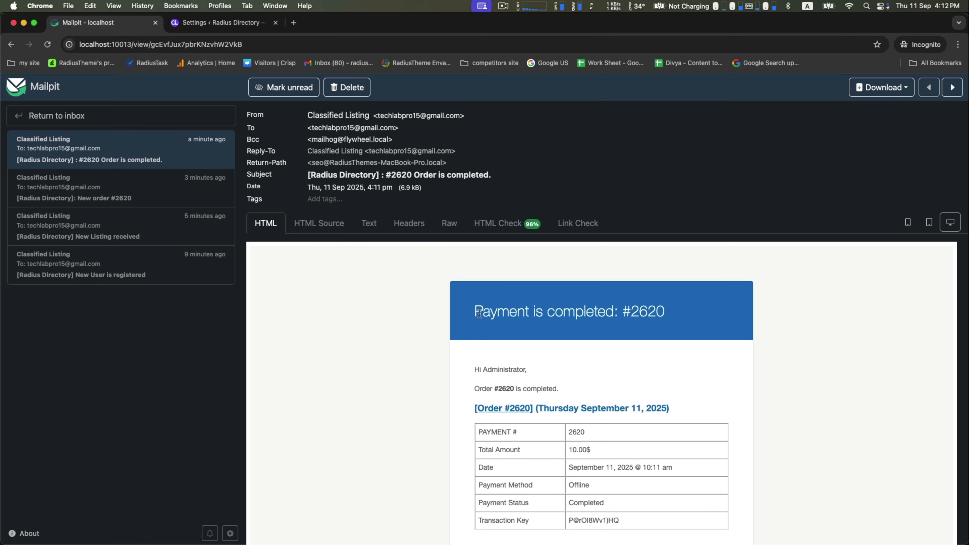
drag(480, 314, 718, 315)
click(717, 315)
scroll(778, 312, down, 10)
scroll(778, 313, up, 8)
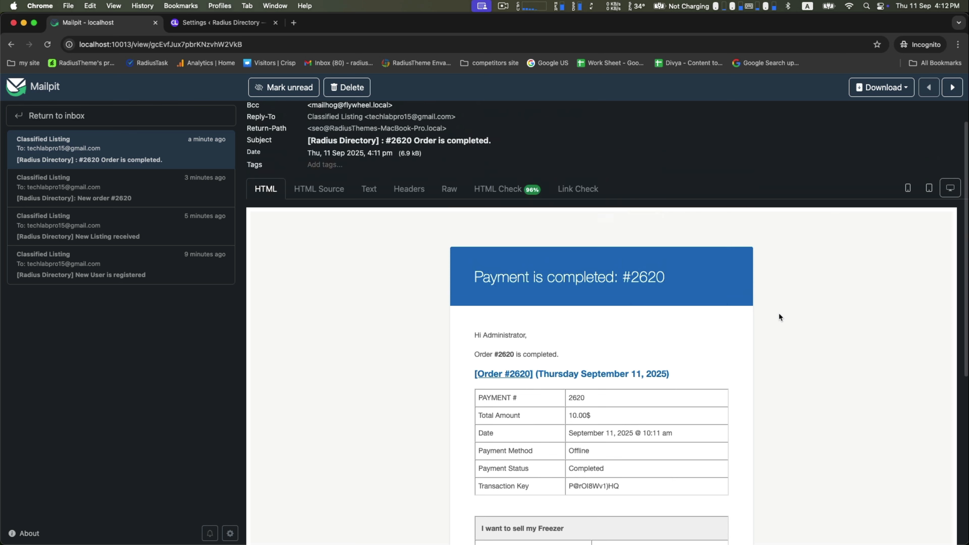
scroll(780, 317, down, 5)
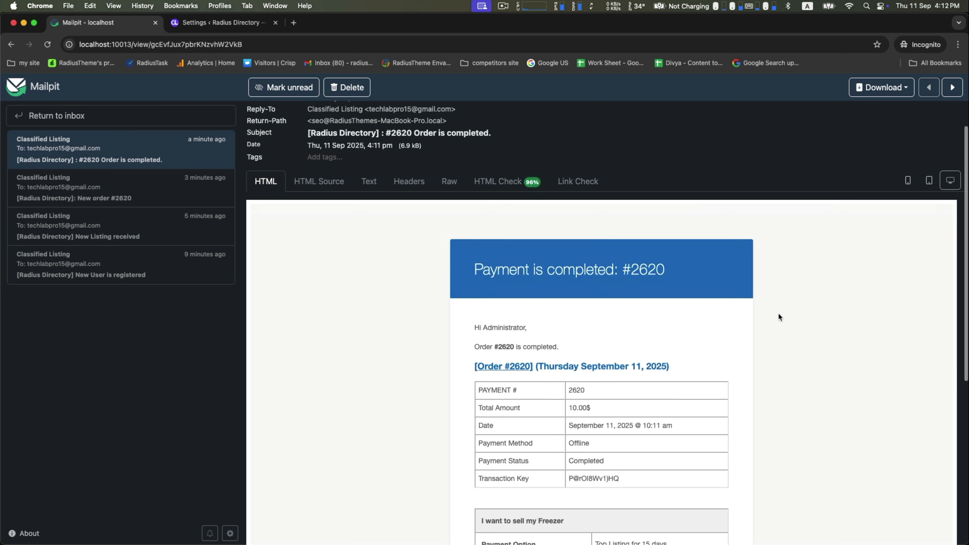
click(229, 24)
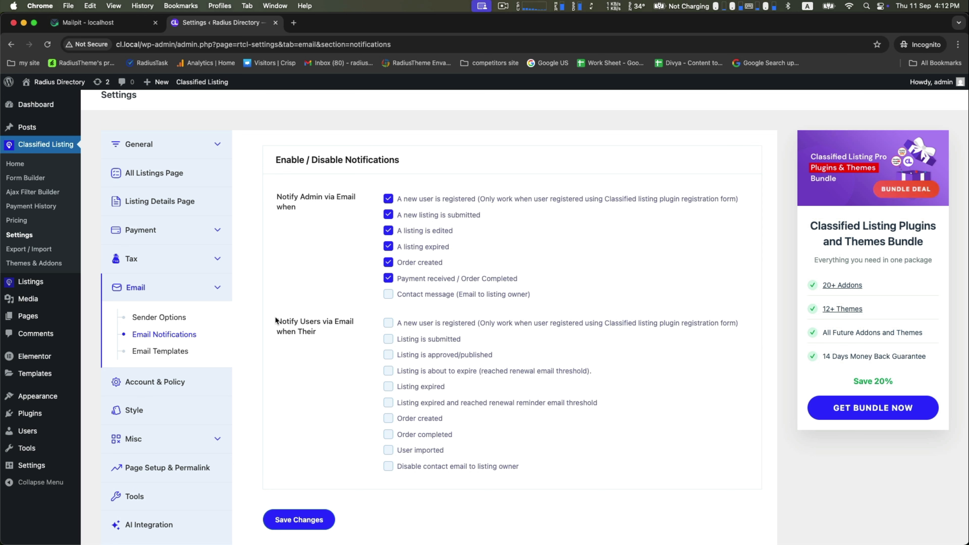
Enable user emails for new registration, listing submitted, approved, about to expire, expired and new order, and save
drag(277, 321, 310, 339)
click(309, 360)
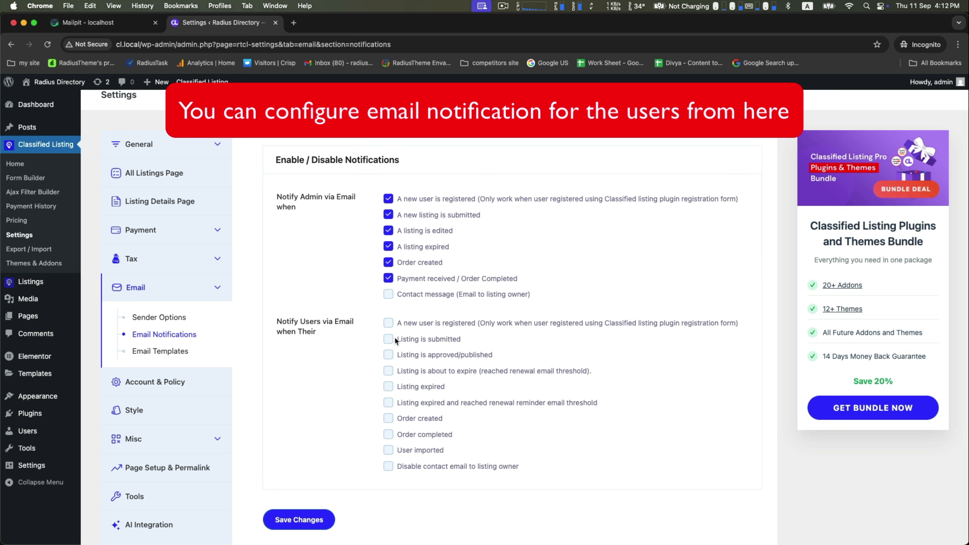
click(388, 323)
click(388, 339)
click(388, 355)
click(389, 371)
click(388, 386)
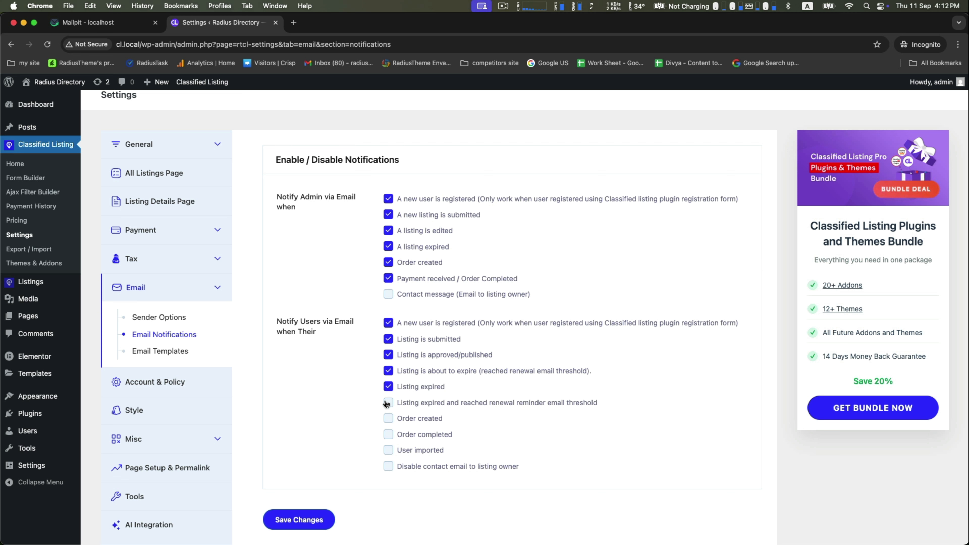
click(393, 419)
click(299, 520)
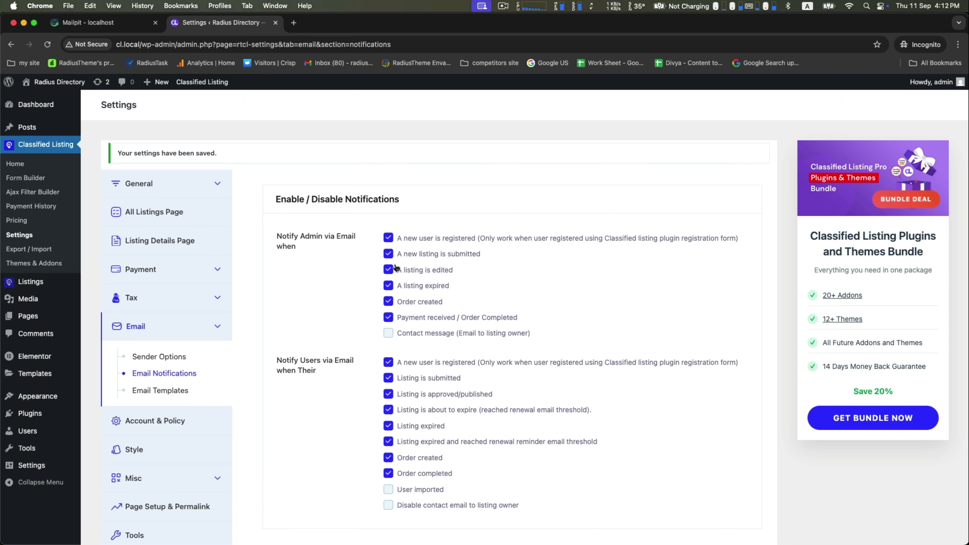
click(138, 356)
Insert the Radius Directory logo from the Media Library as the email header image and save
scroll(489, 337, down, 2)
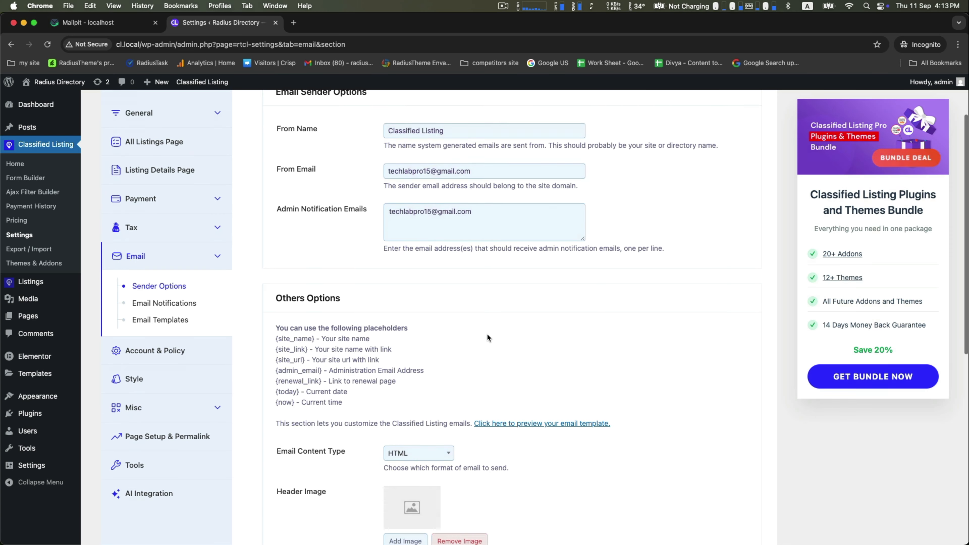
scroll(488, 338, down, 5)
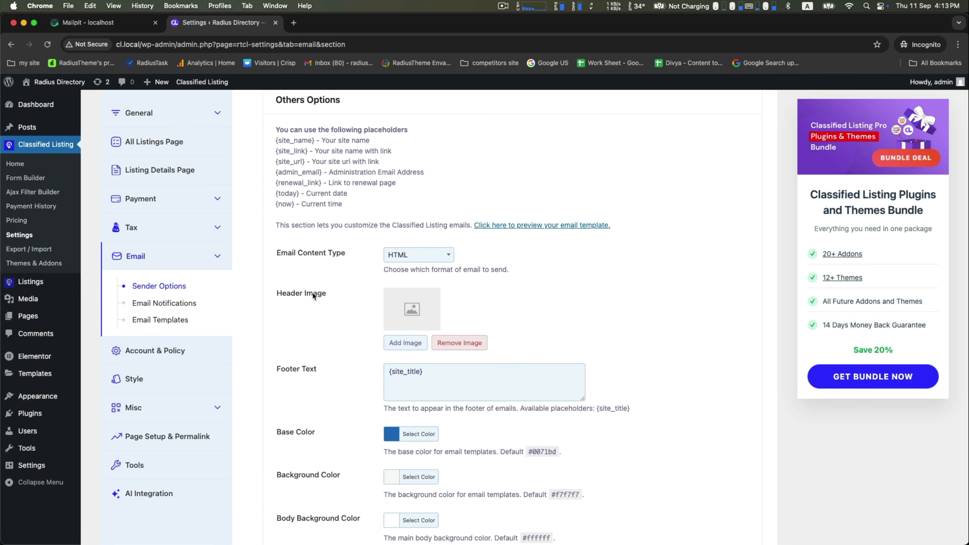
click(406, 342)
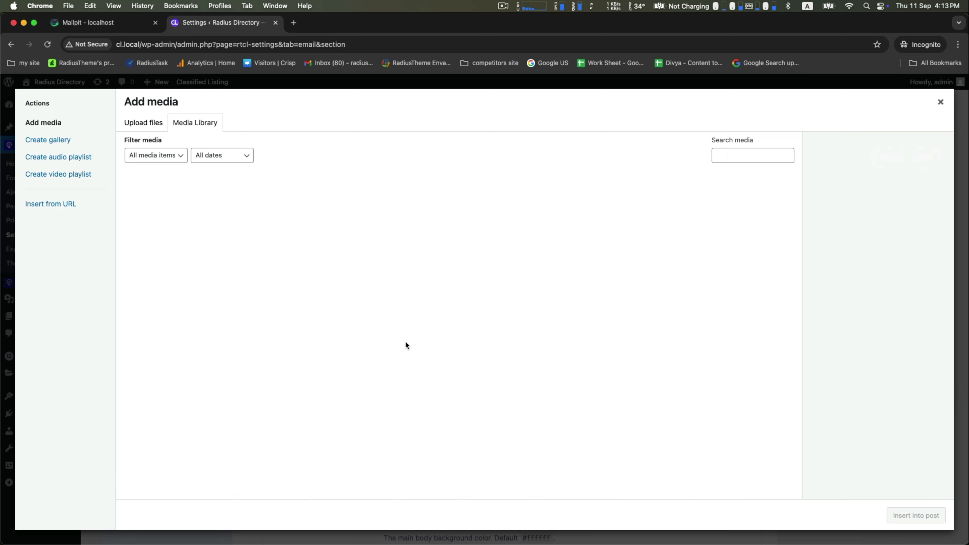
click(297, 202)
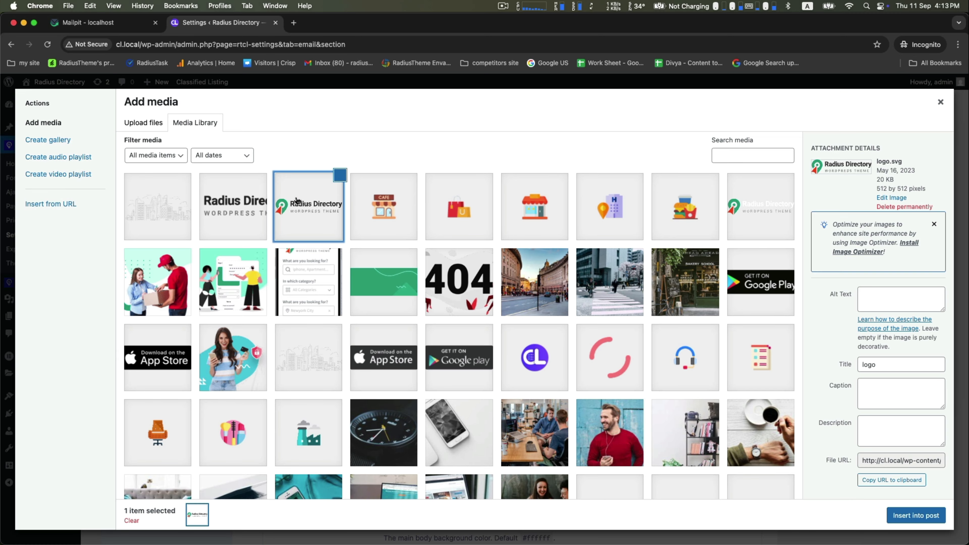
click(916, 515)
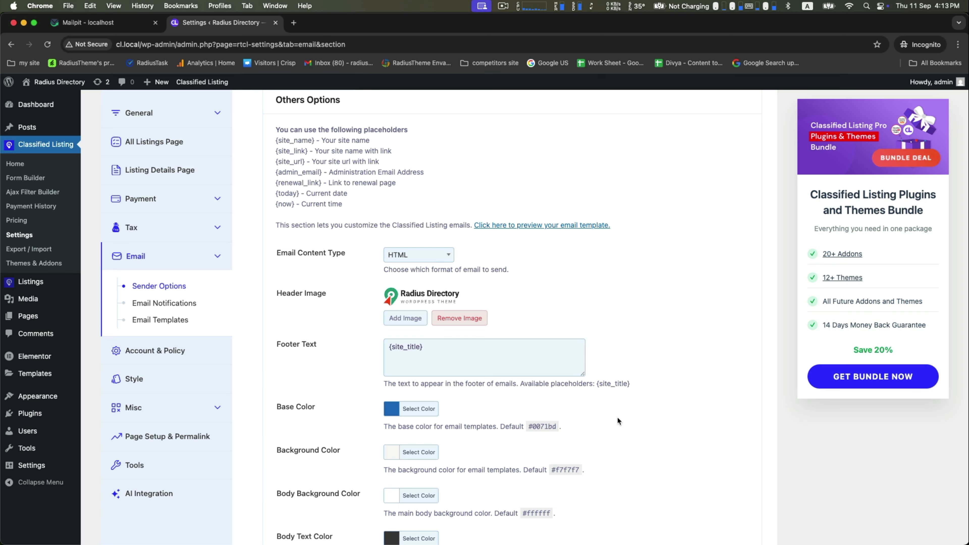
scroll(549, 399, down, 4)
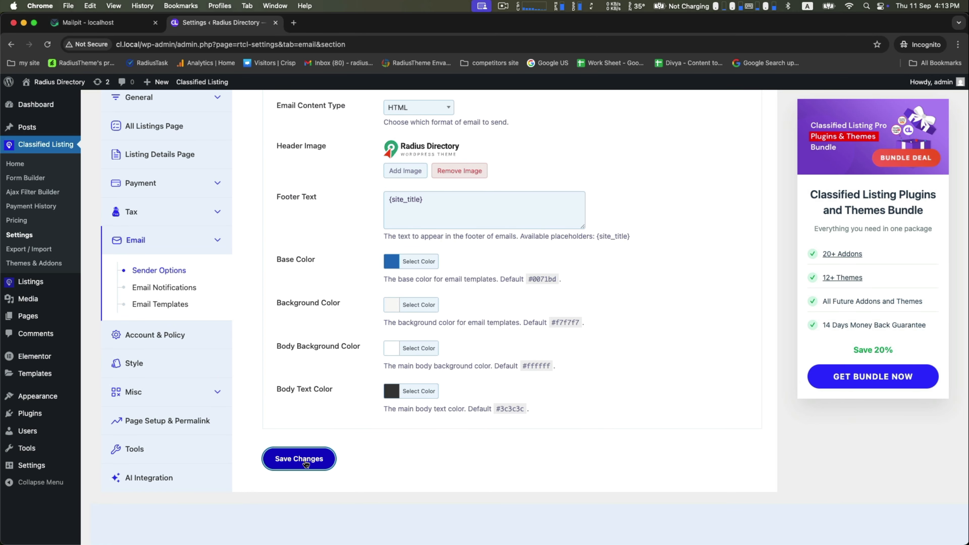
click(306, 464)
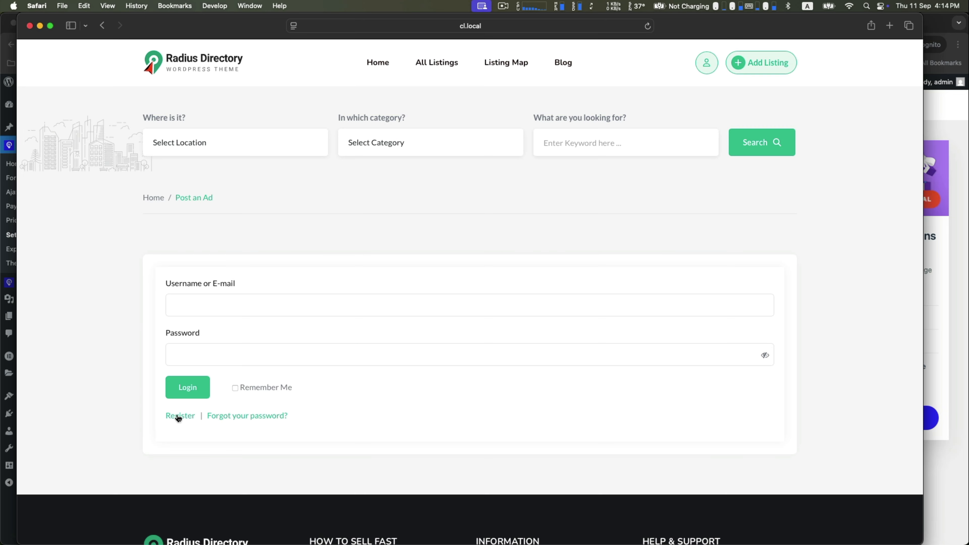
click(177, 414)
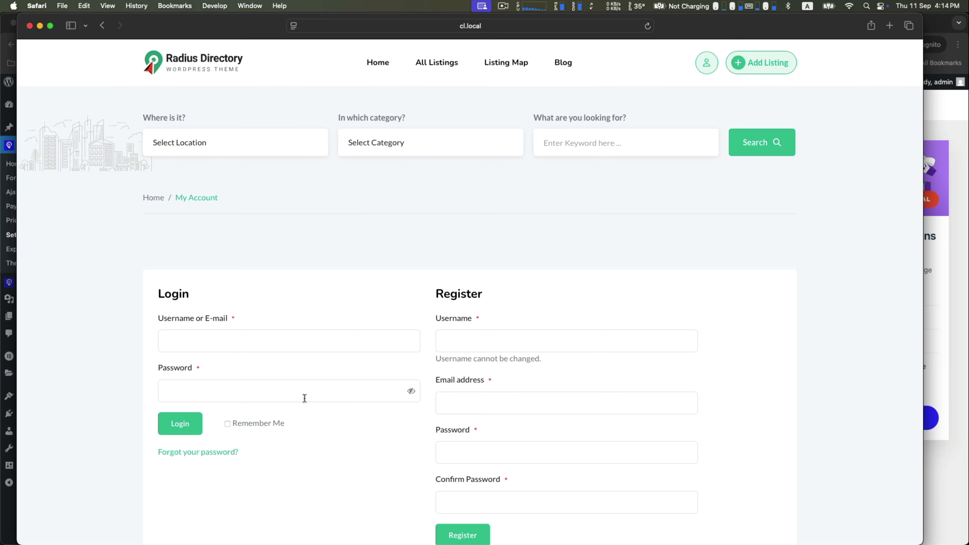
Fill the Register form with a username, email address and matching password
scroll(540, 428, down, 2)
click(461, 278)
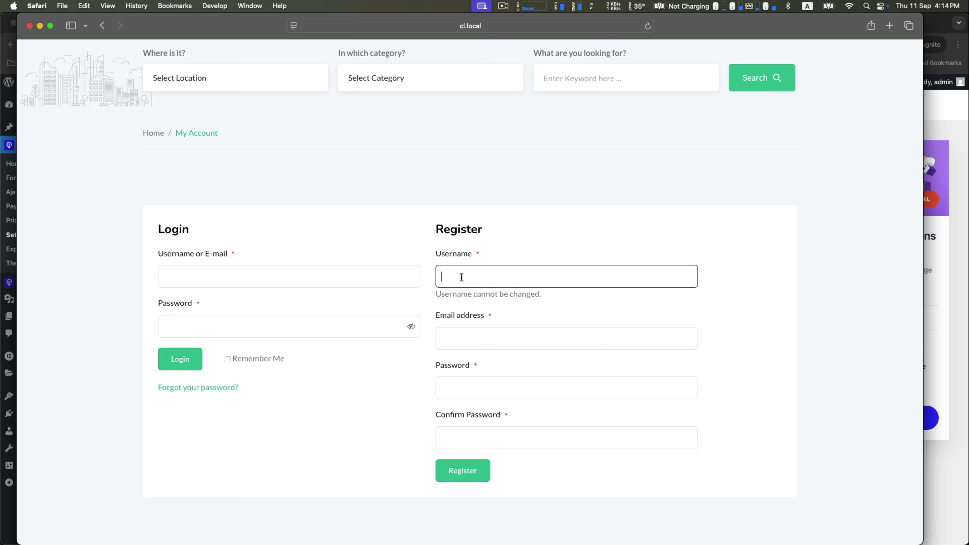
text(Rocky)
click(460, 335)
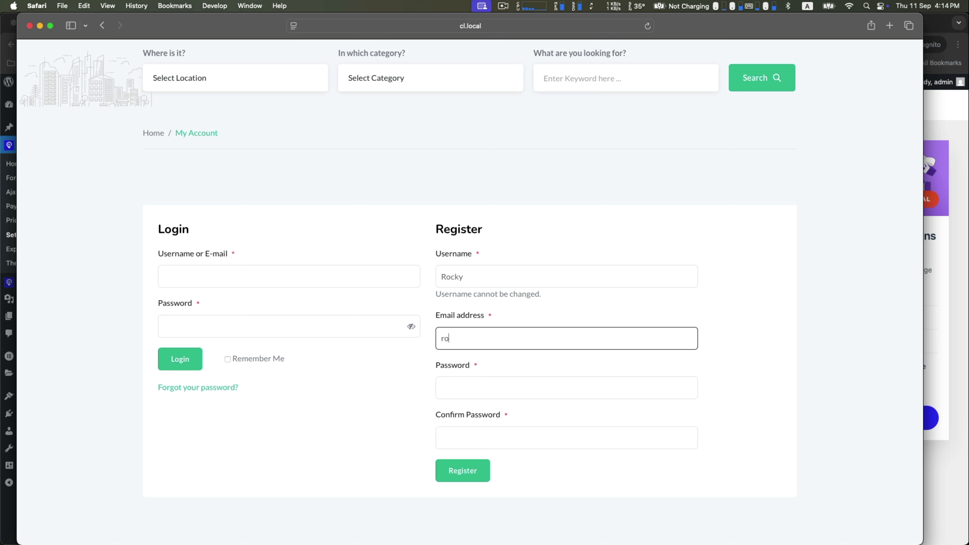
key(Tab)
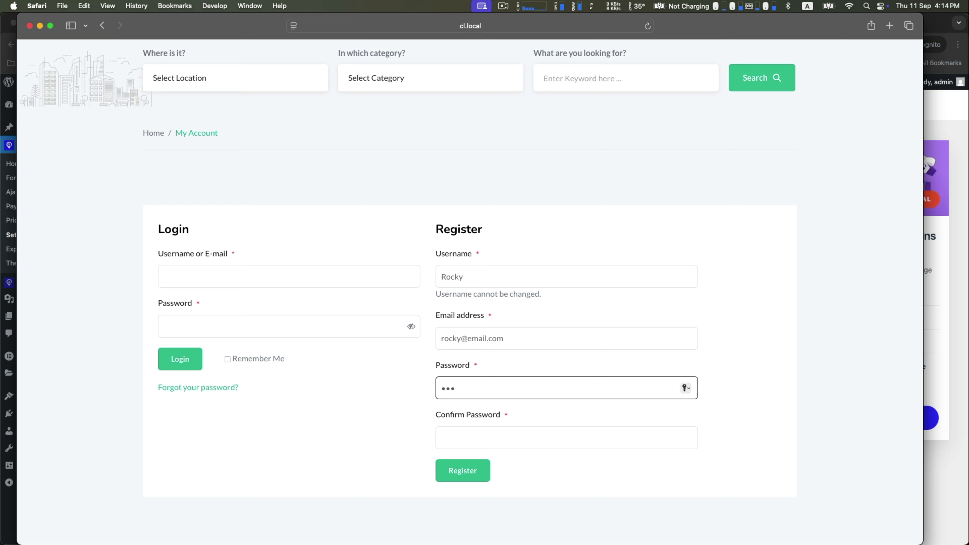
text(123456)
key(Tab)
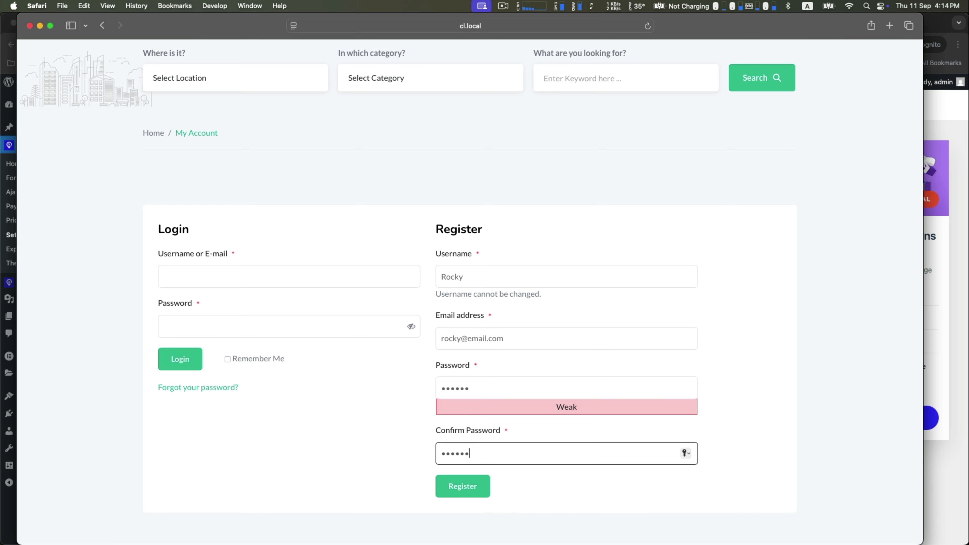
Submit the registration, decline Safari's save-password prompt and confirm the success message
click(441, 486)
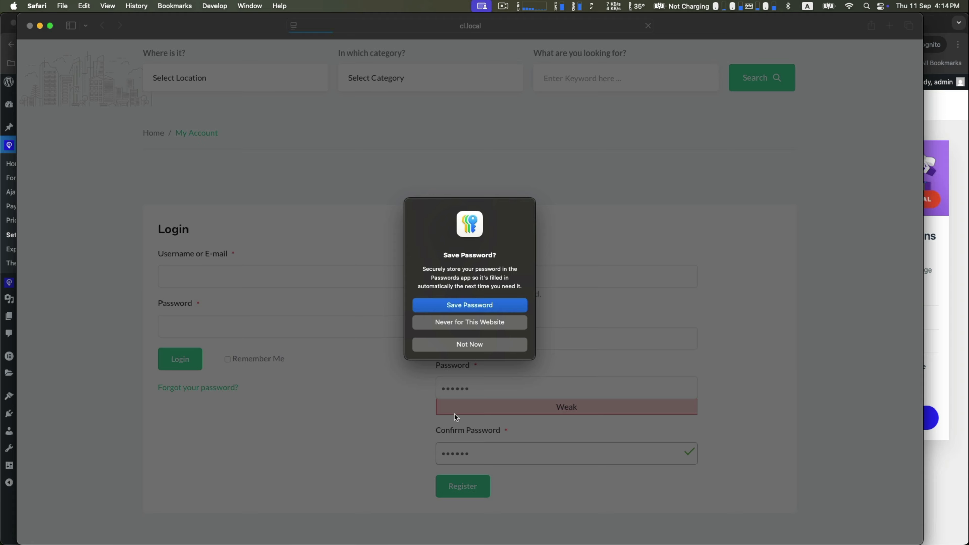
click(469, 344)
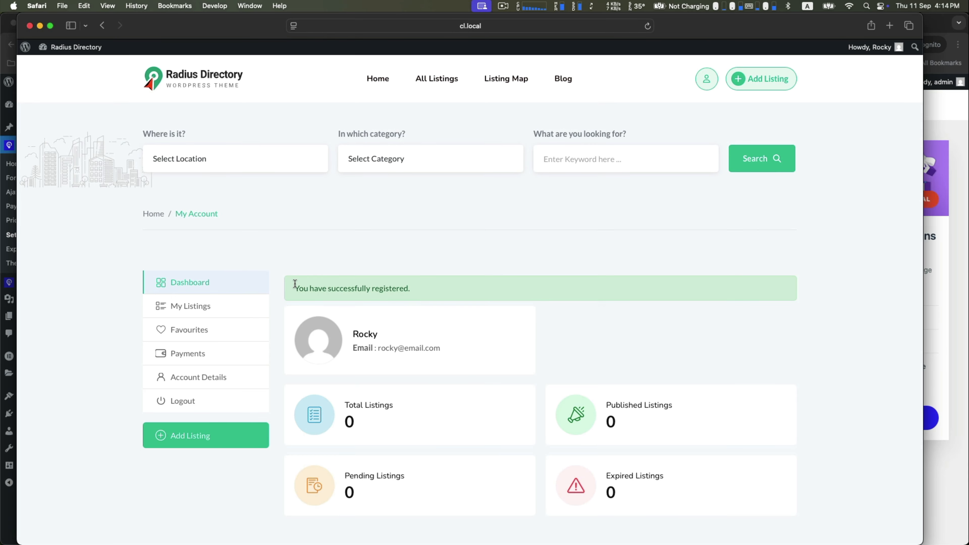
drag(295, 283, 475, 289)
click(476, 289)
Open the New User is registered email in Mailpit, showing the Radius Directory logo header
click(962, 288)
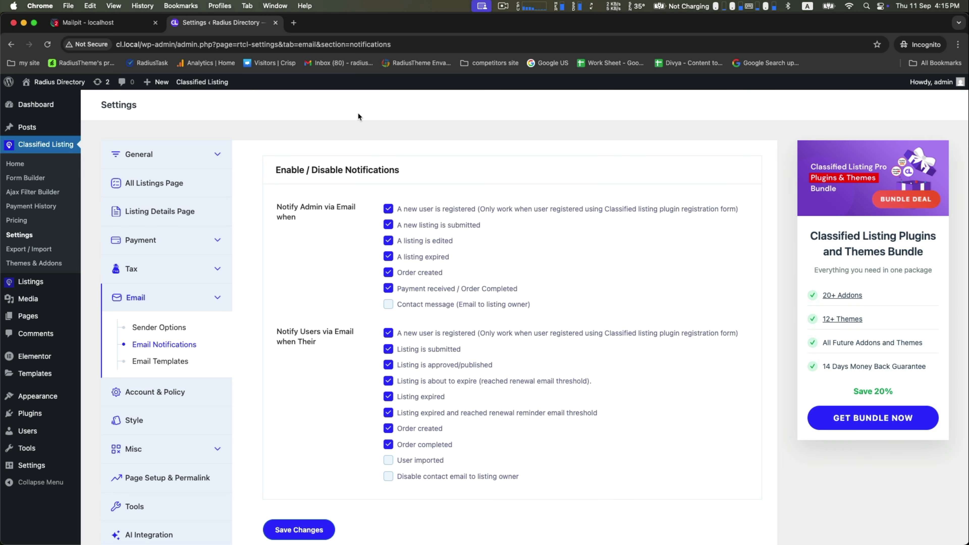
click(103, 22)
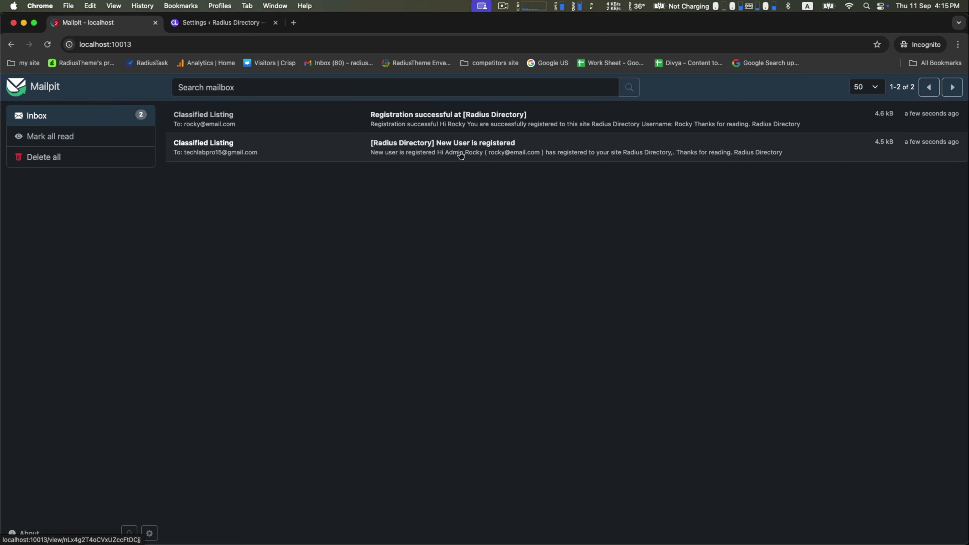
click(436, 149)
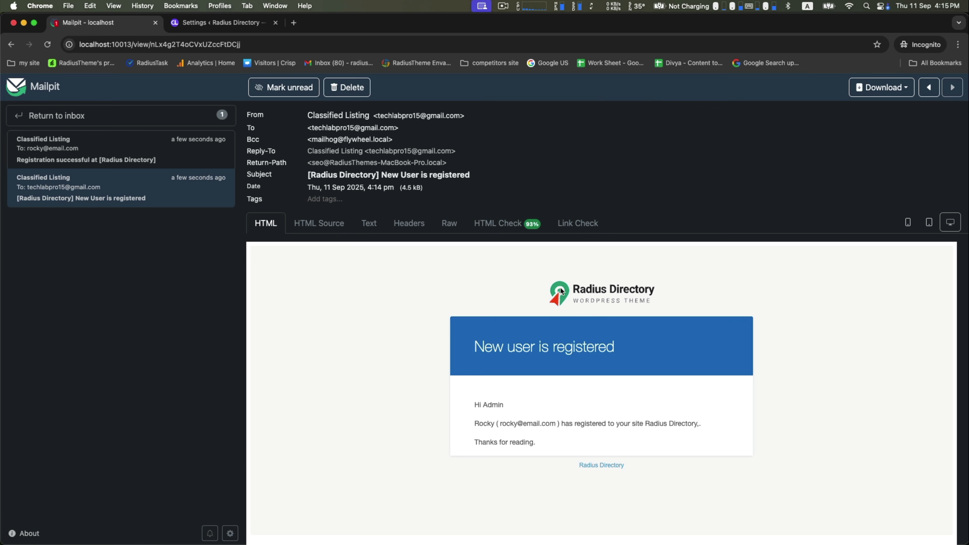
drag(473, 350, 660, 352)
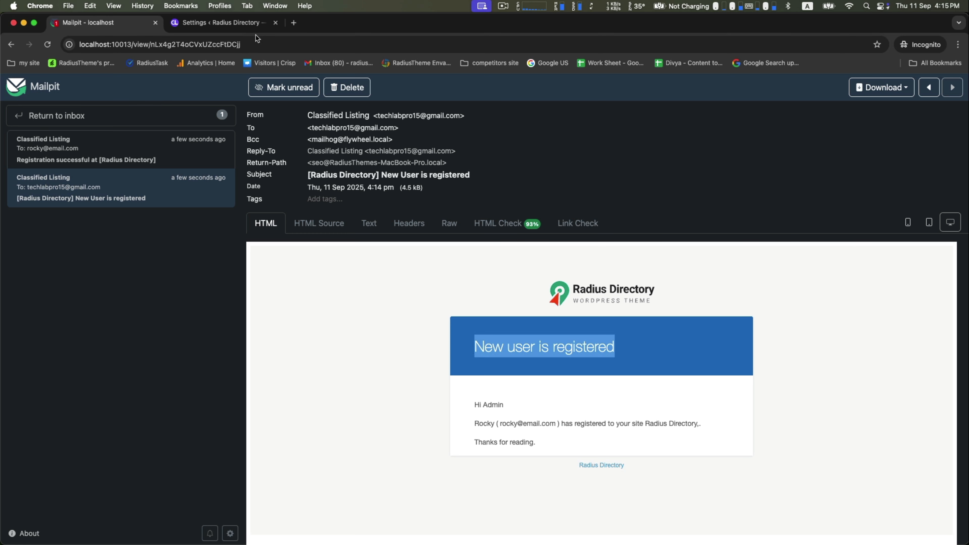
Revisit the Sender Options and Email Notifications settings, then return to the registration email
click(253, 29)
click(160, 329)
scroll(399, 336, down, 2)
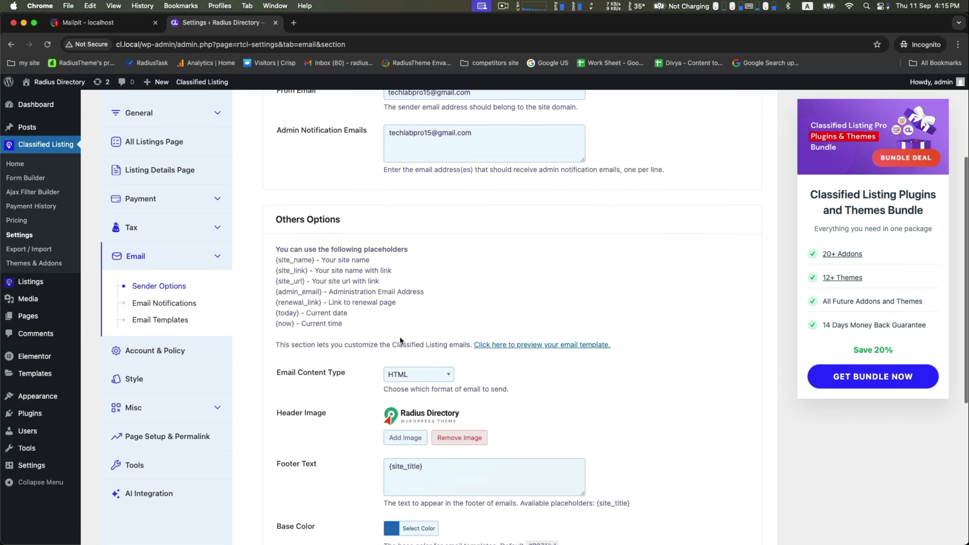
click(154, 303)
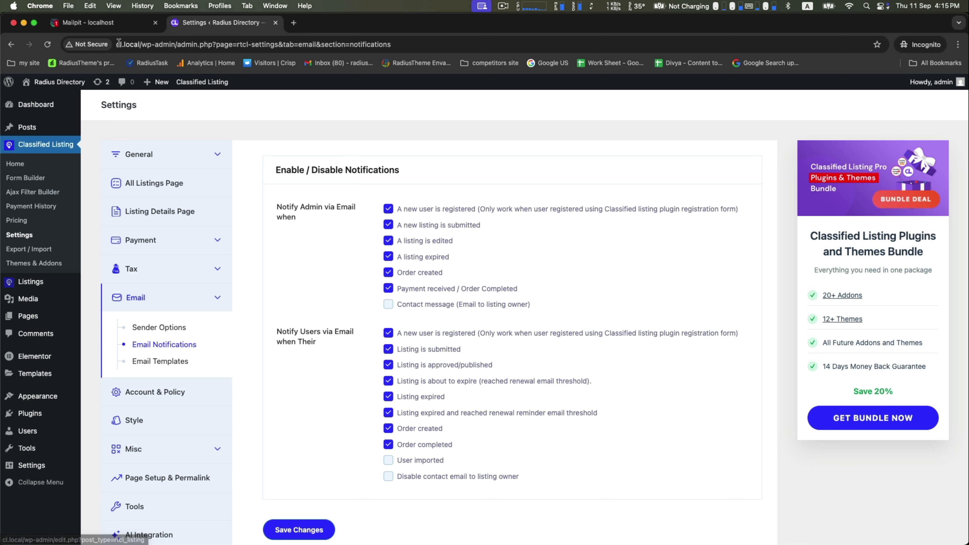
click(109, 24)
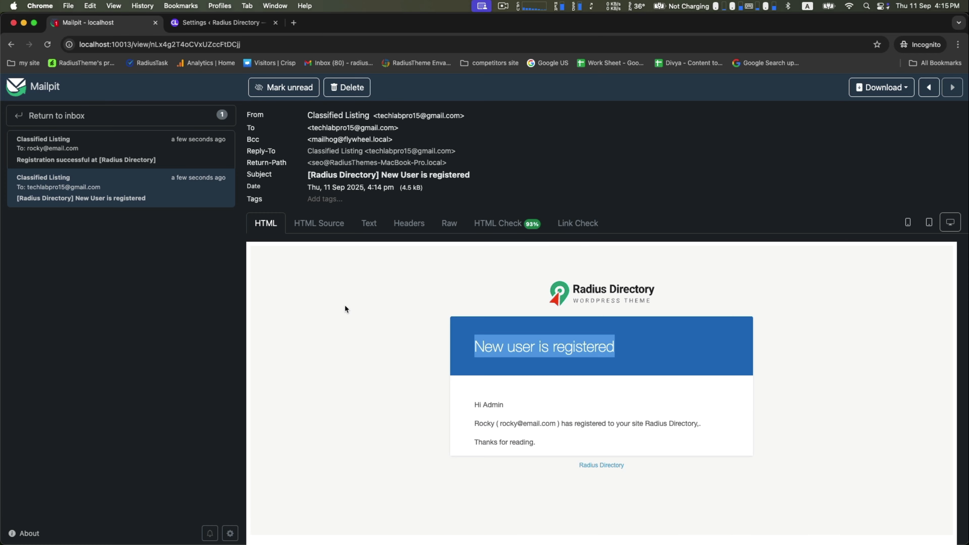
click(350, 342)
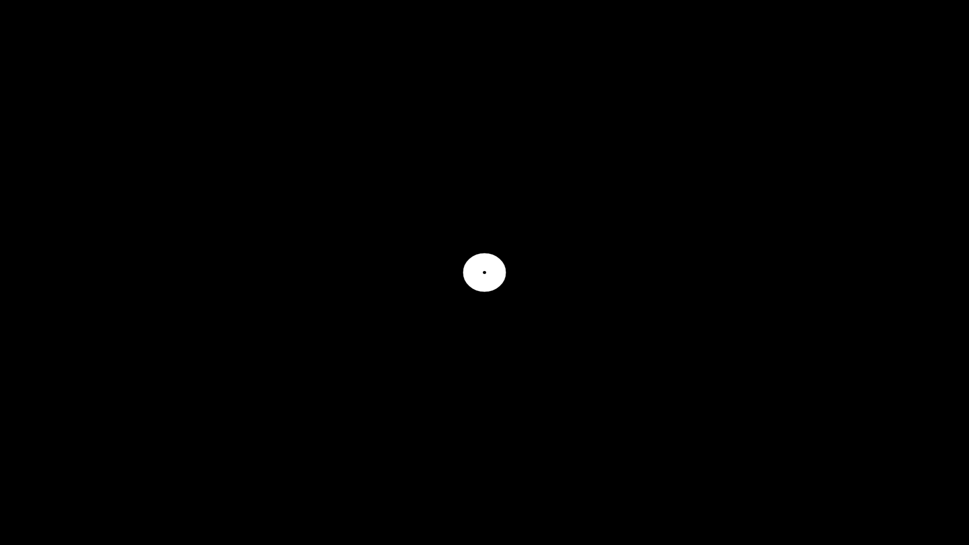